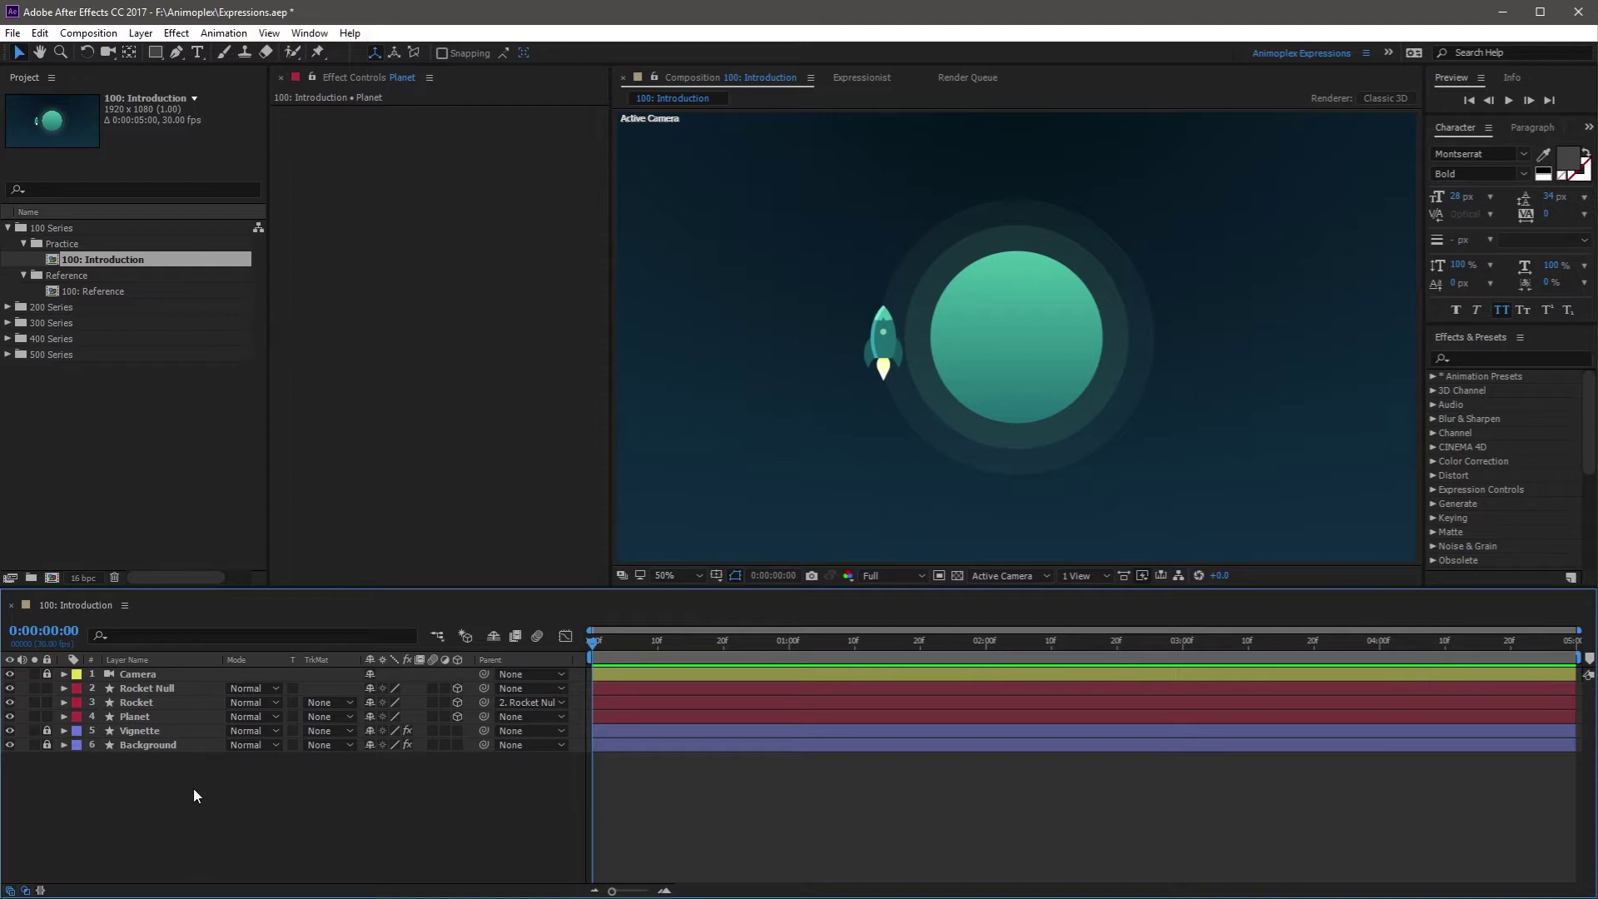
Show the Planet layer's Scale with S and give it a default transform.scale expression.
left_click(173, 717)
key("s")
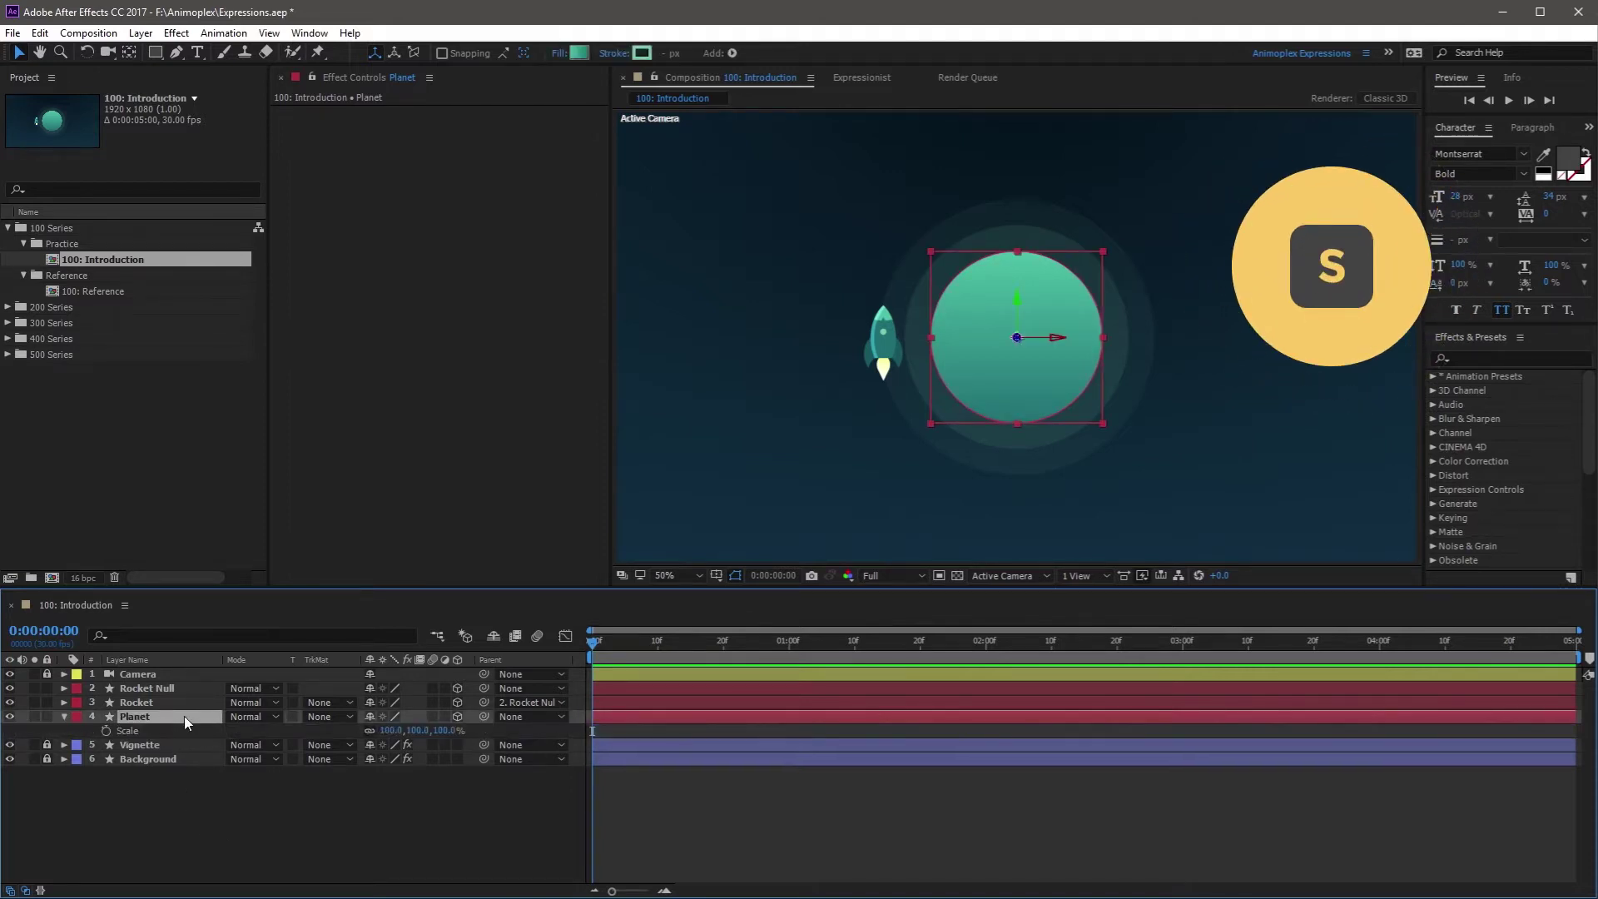
left_click(107, 730, "alt")
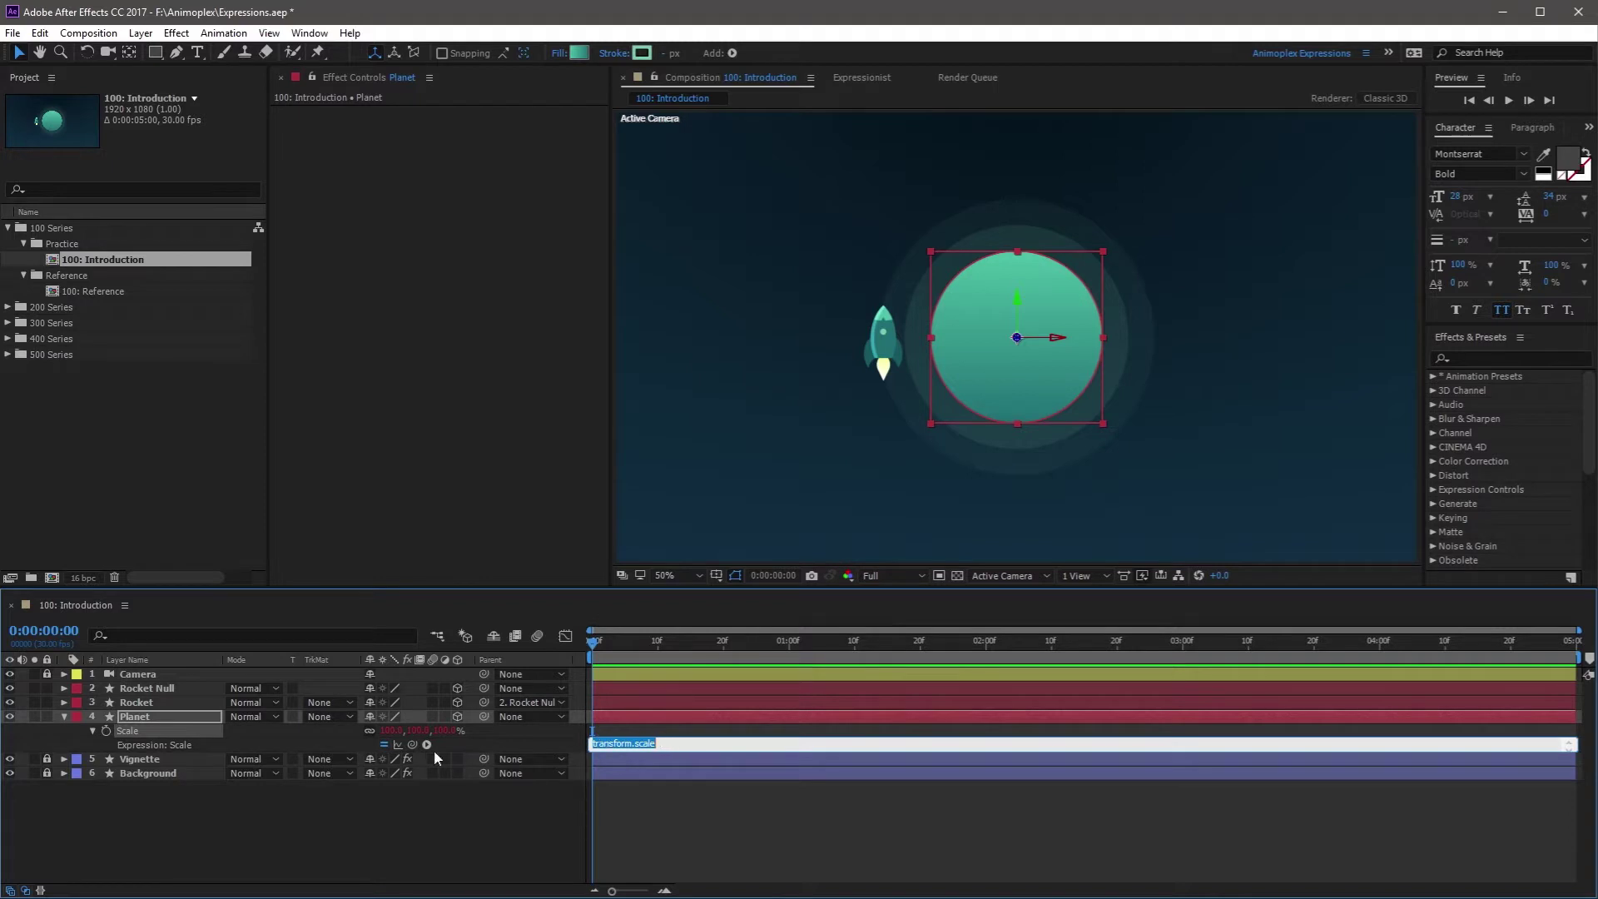
left_click_drag(426, 744, 464, 736)
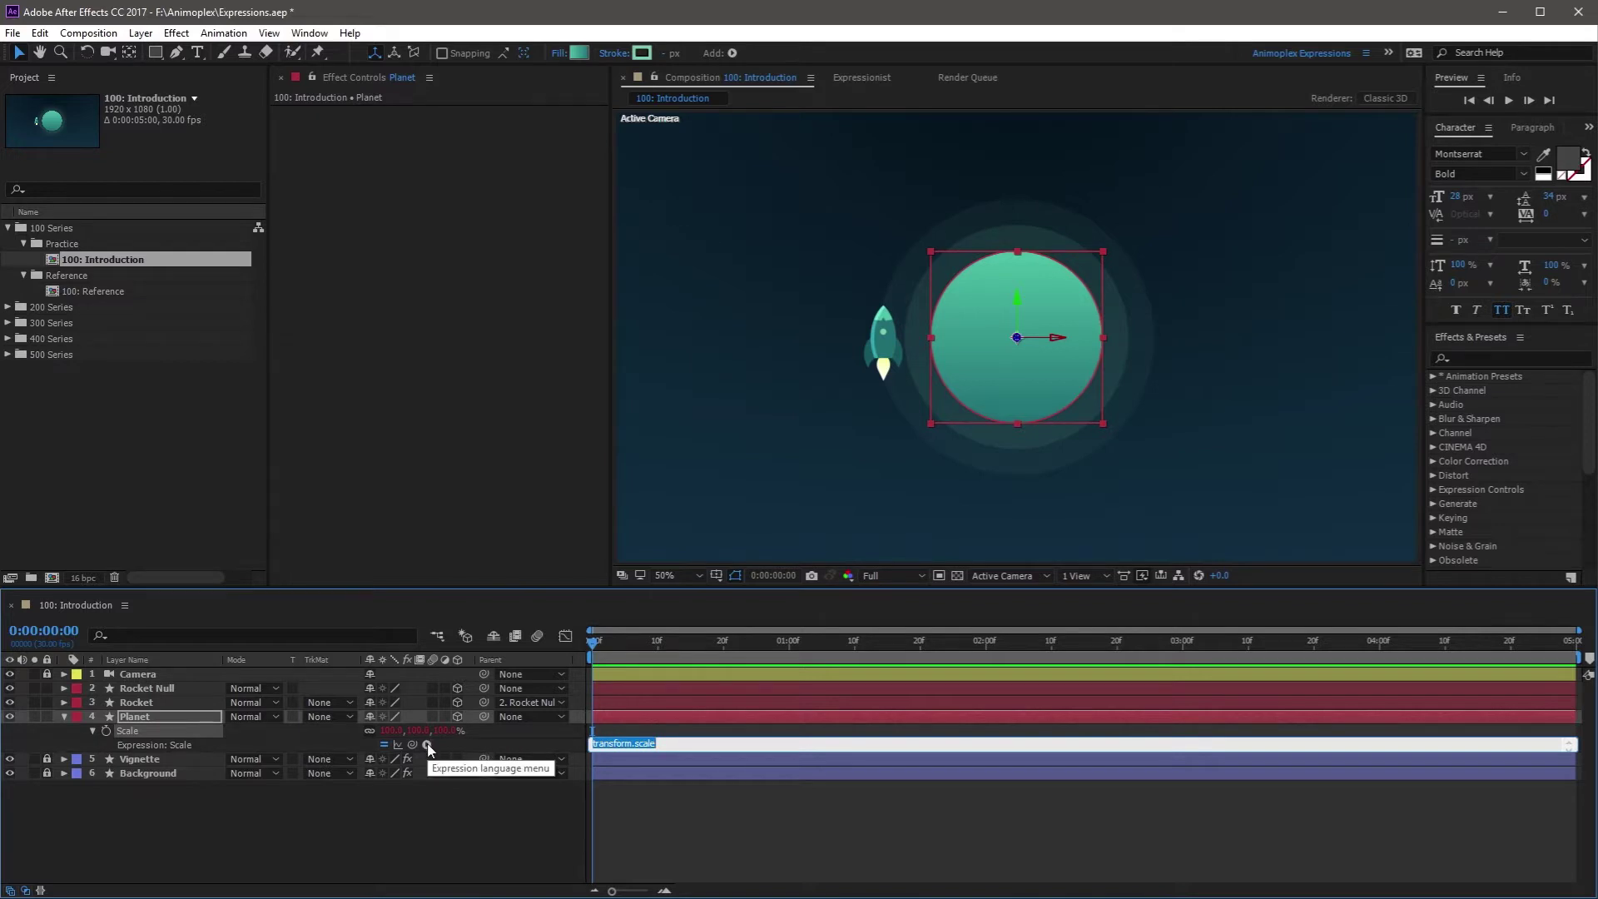
Maximize the Timeline and insert Interpolation > linear(t, tMin, tMax, value1, value2) into the Scale expression.
left_click(516, 741)
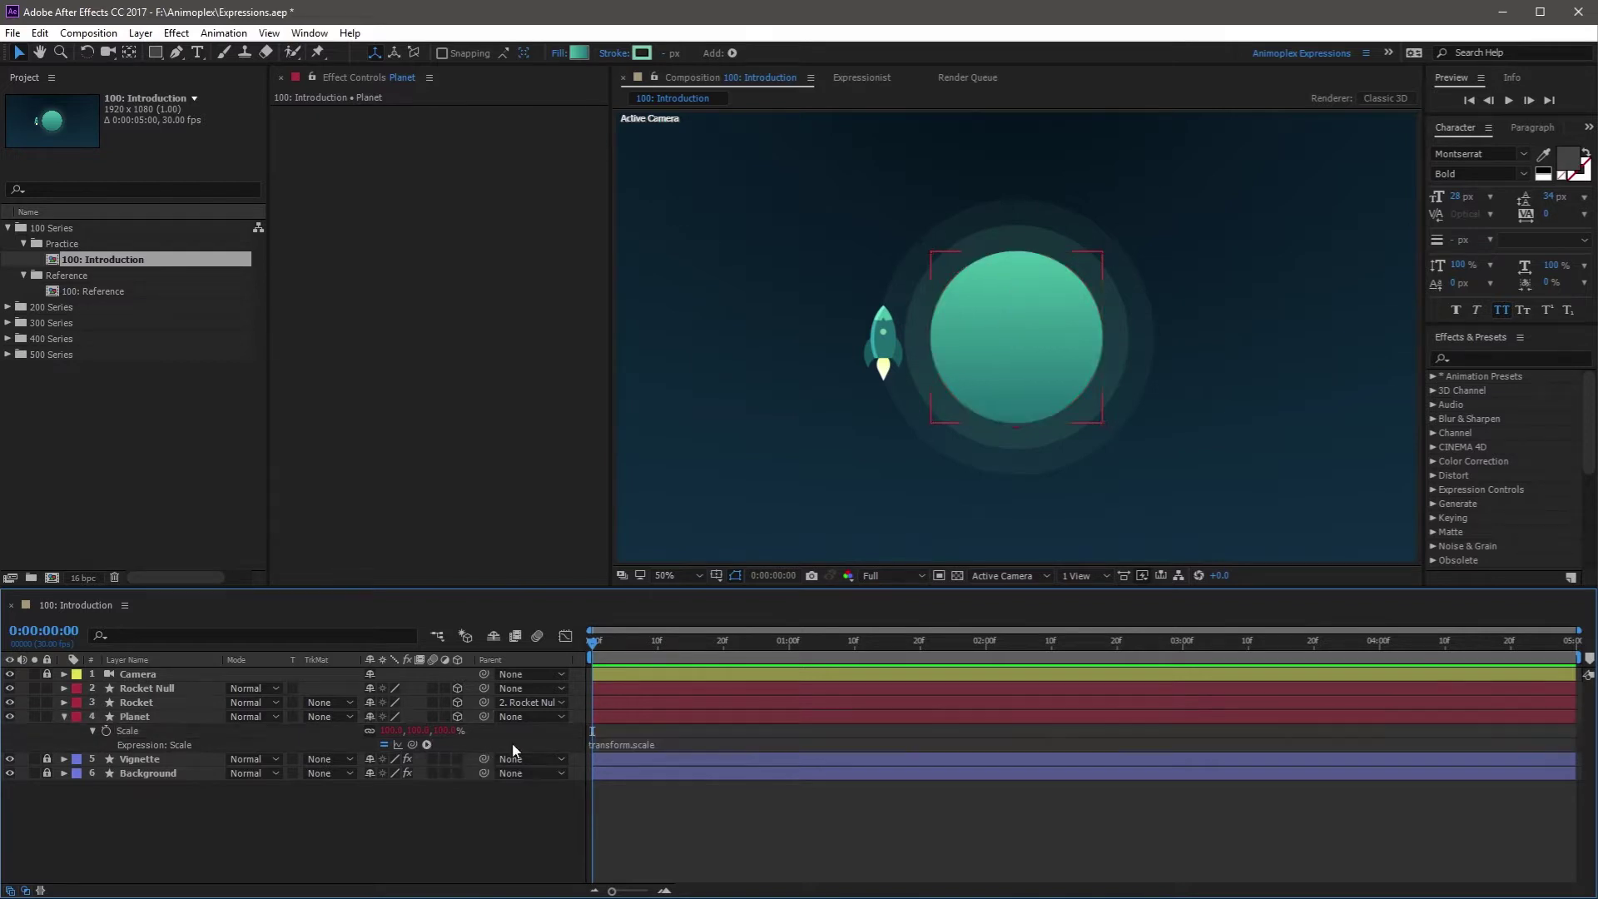
key("grave")
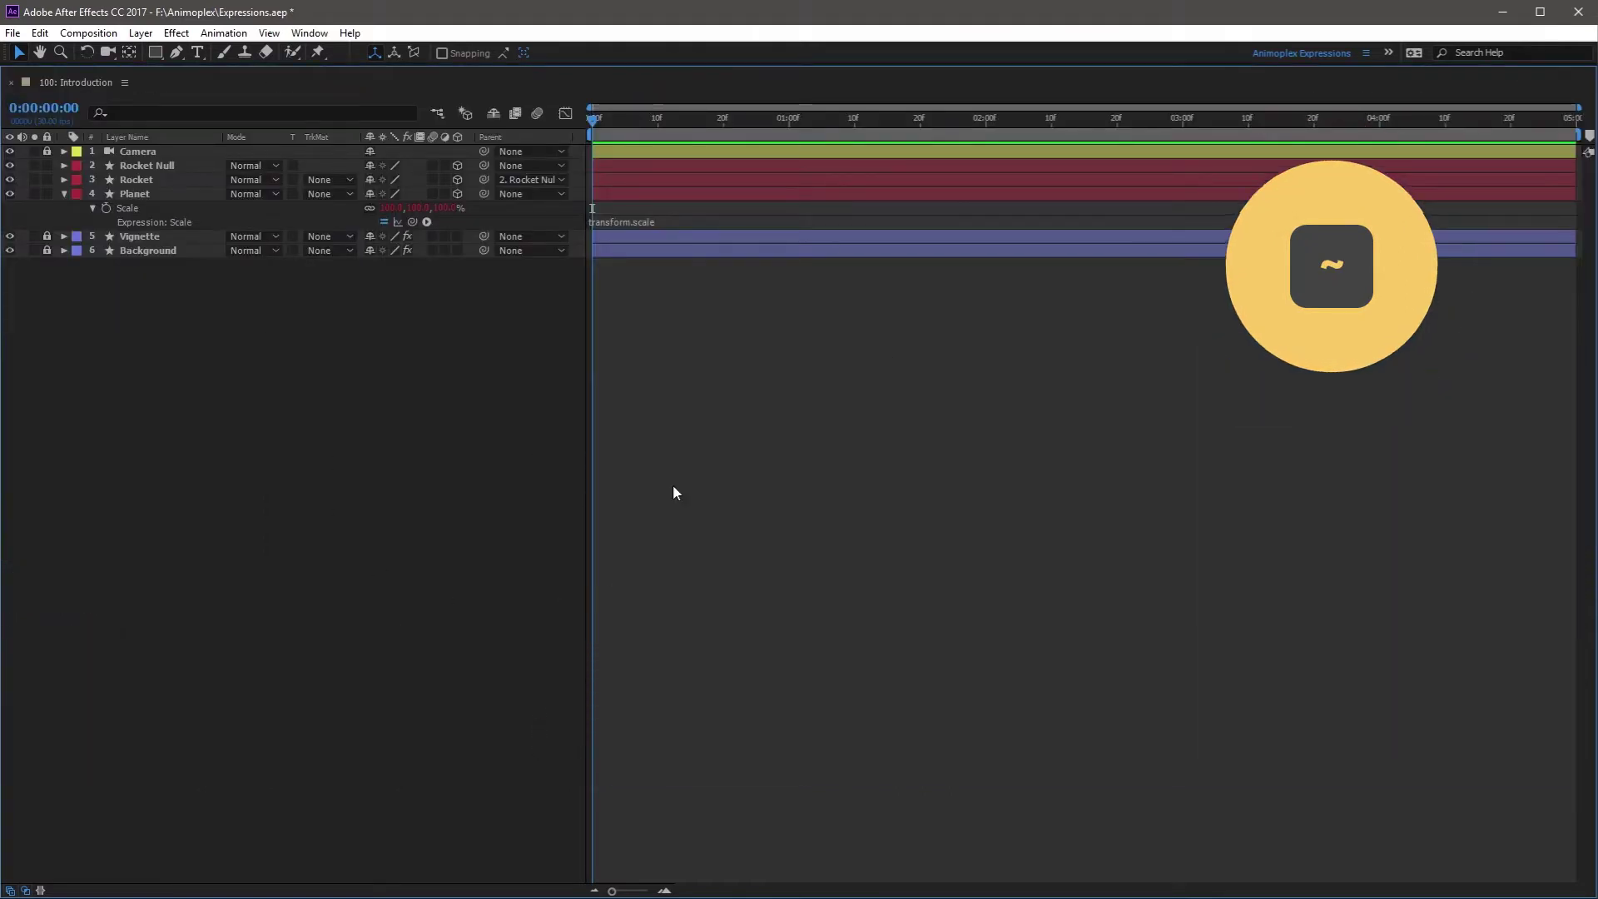
left_click(674, 223)
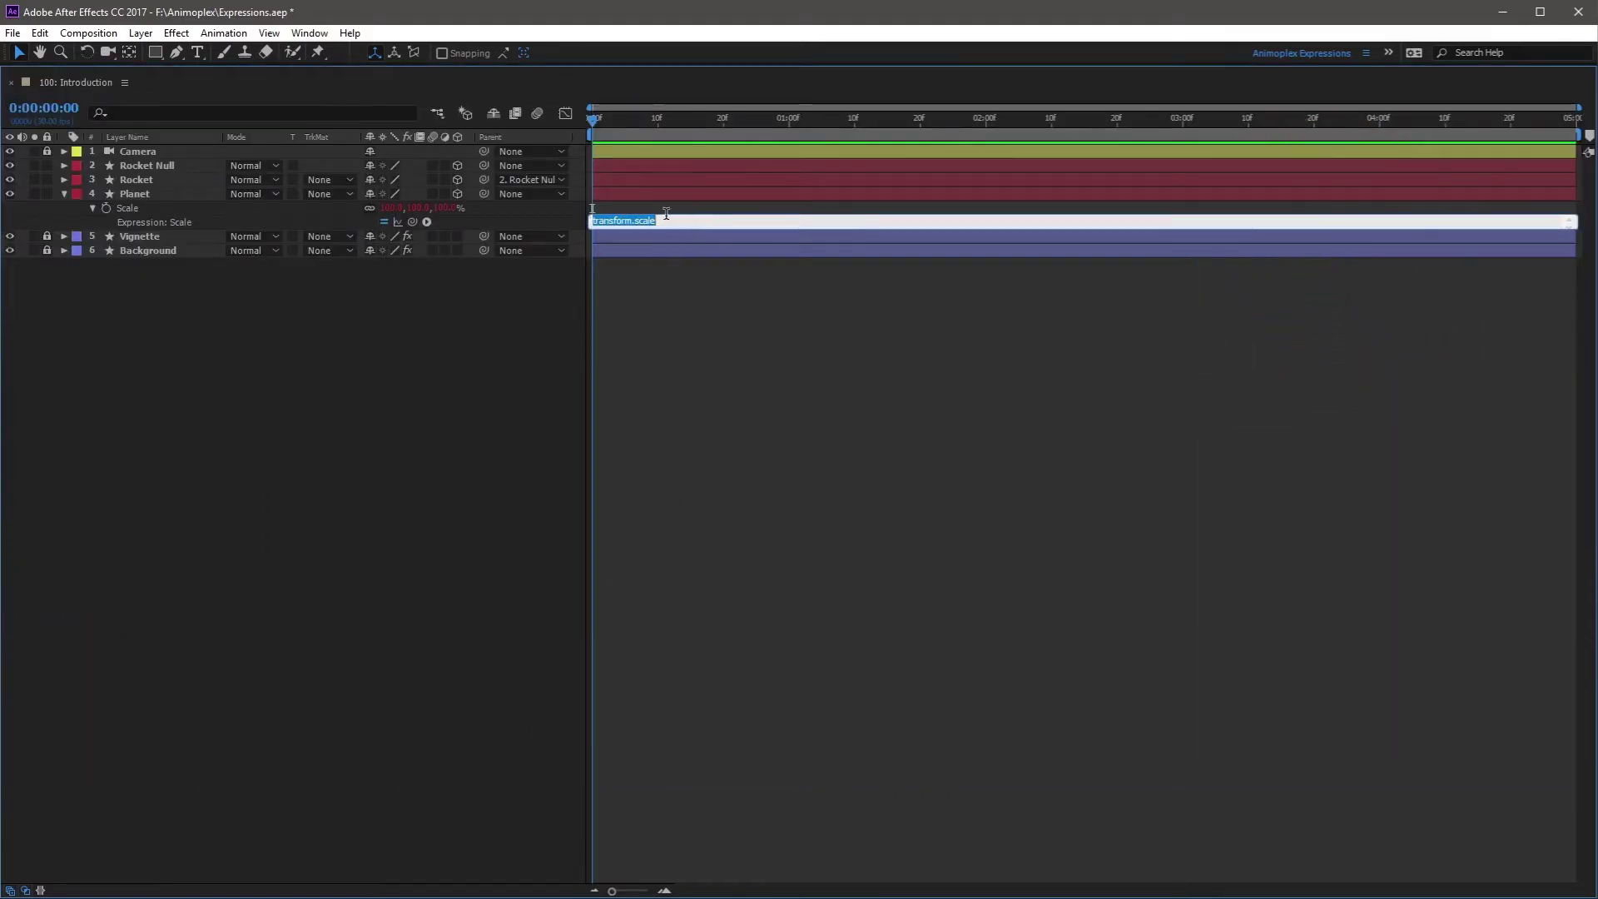
left_click(427, 222)
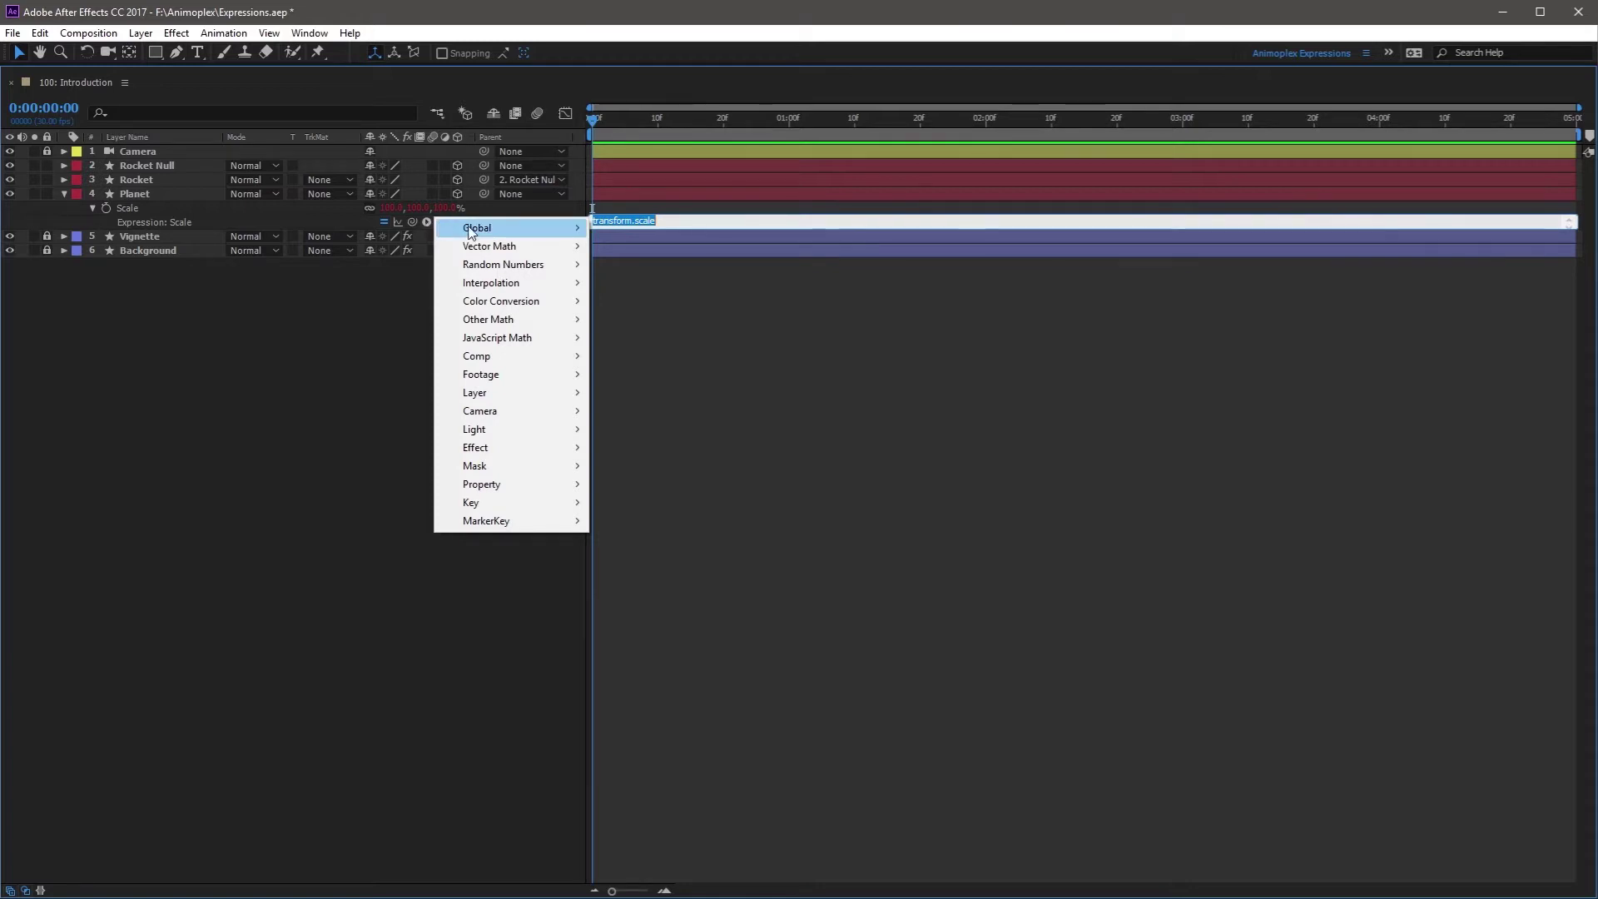
mouse_move(555, 289)
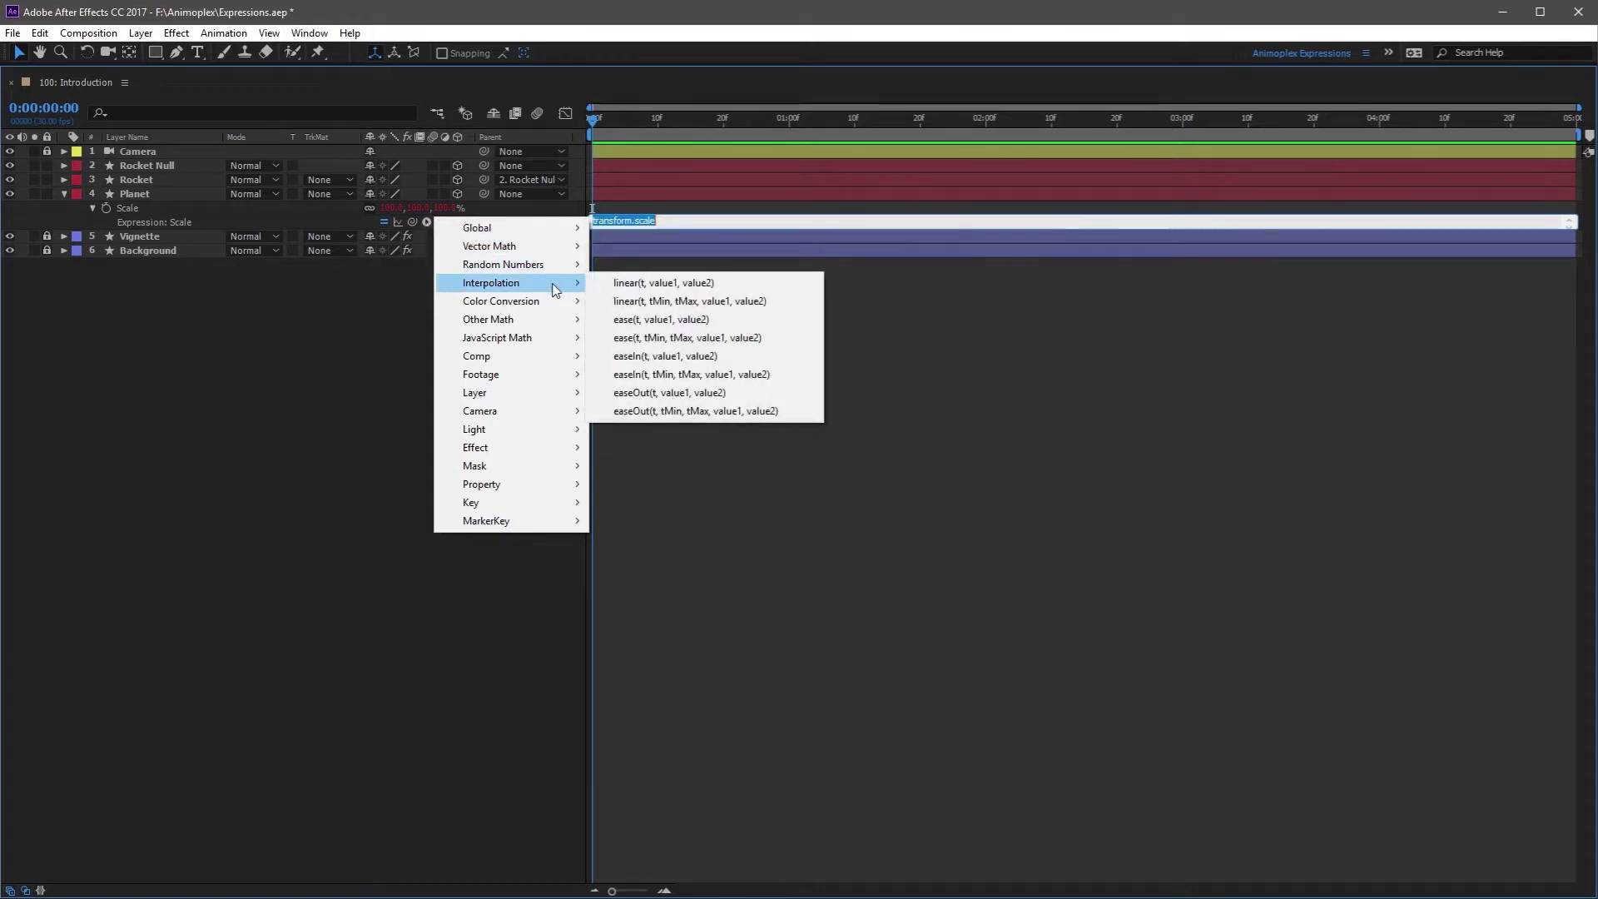
left_click(788, 303)
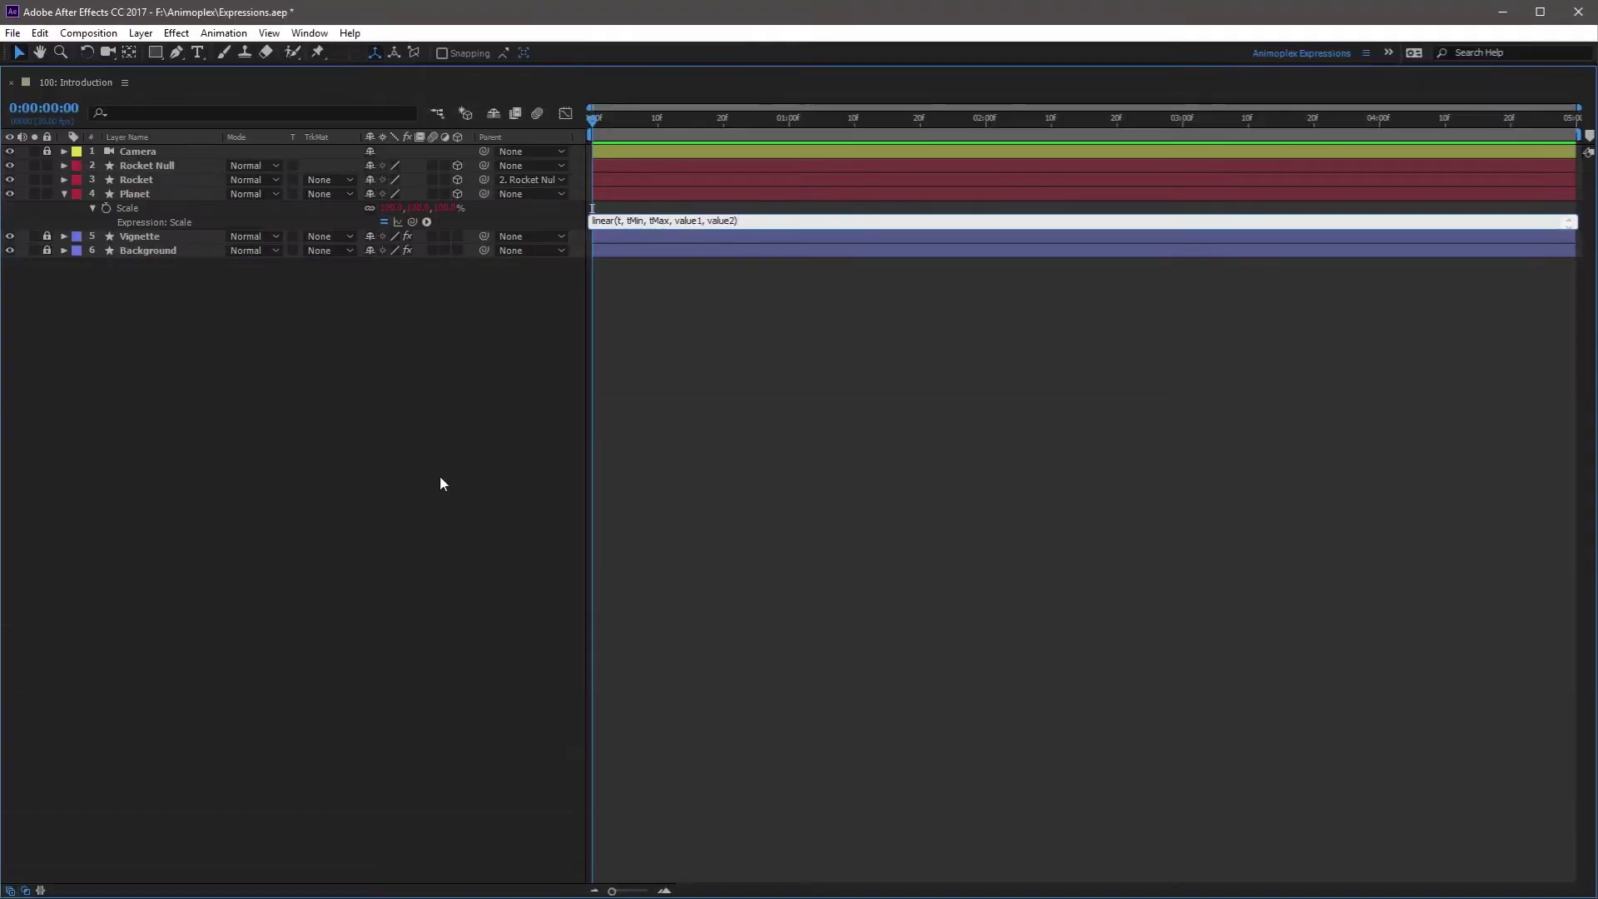
Commit the linear() Scale expression, restore the normal panel layout, and reselect the Planet layer.
left_click(422, 381)
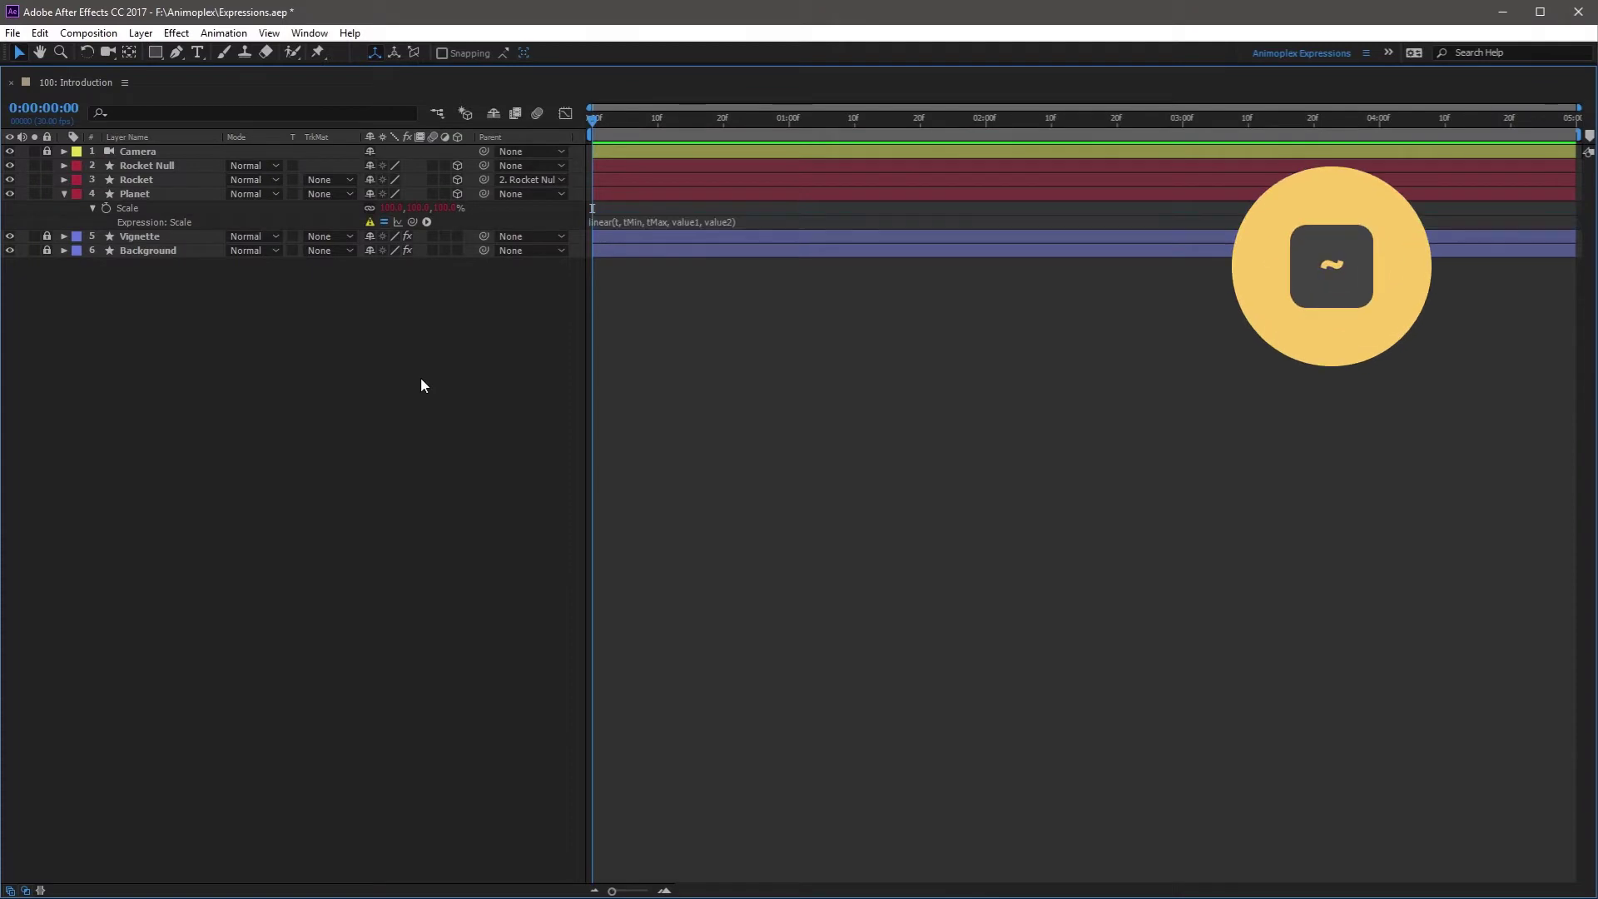
key("grave")
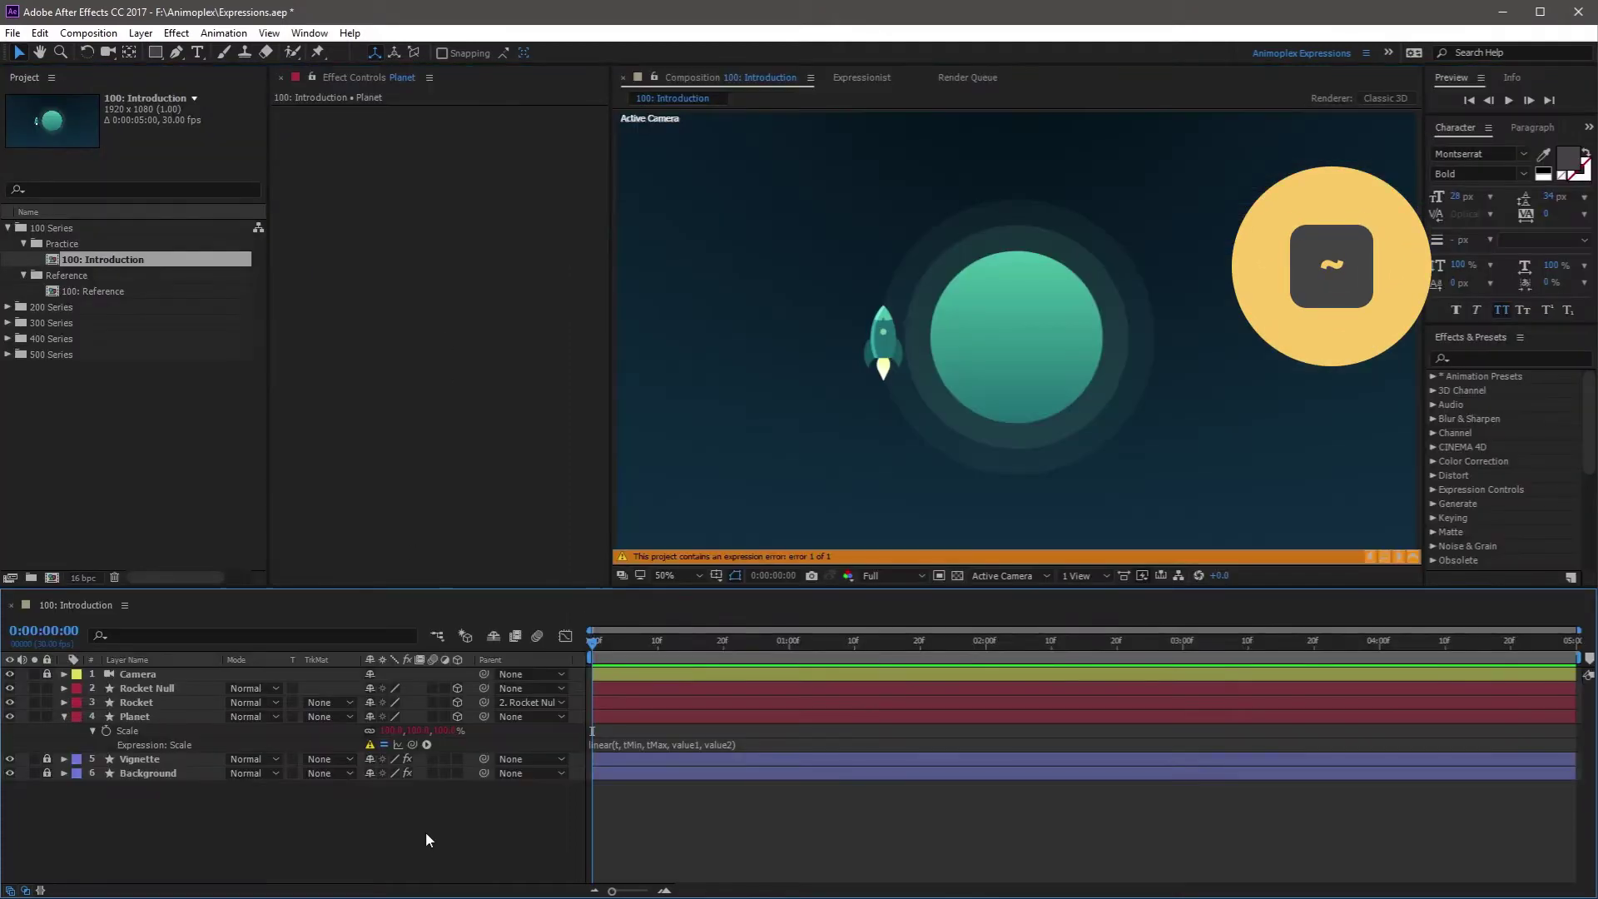
left_click(401, 743)
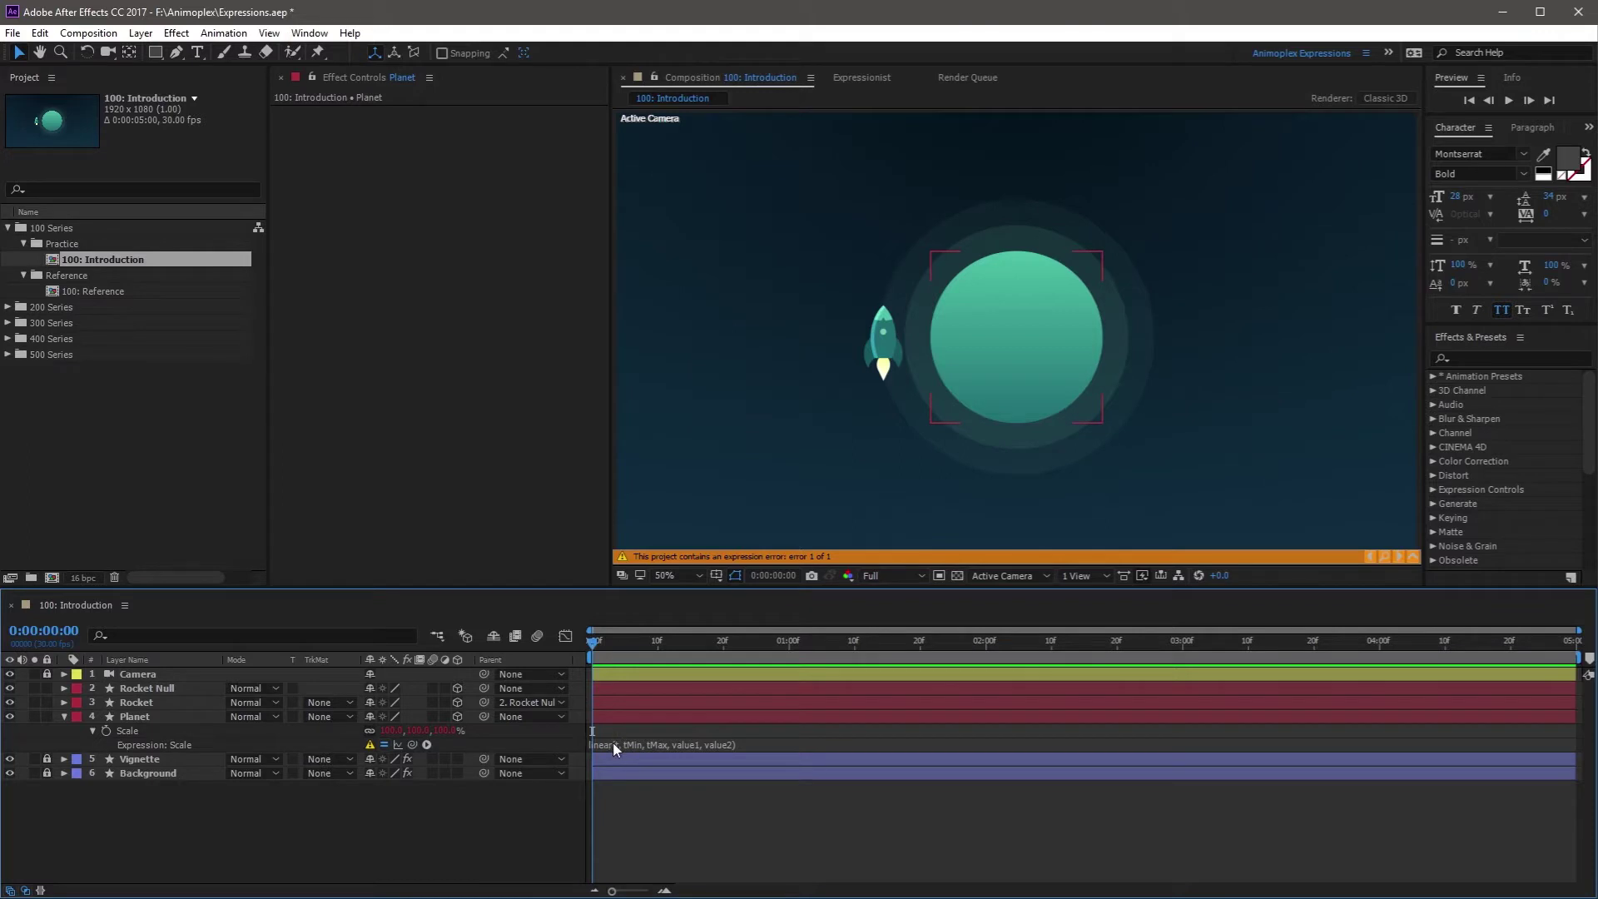
left_click(191, 716)
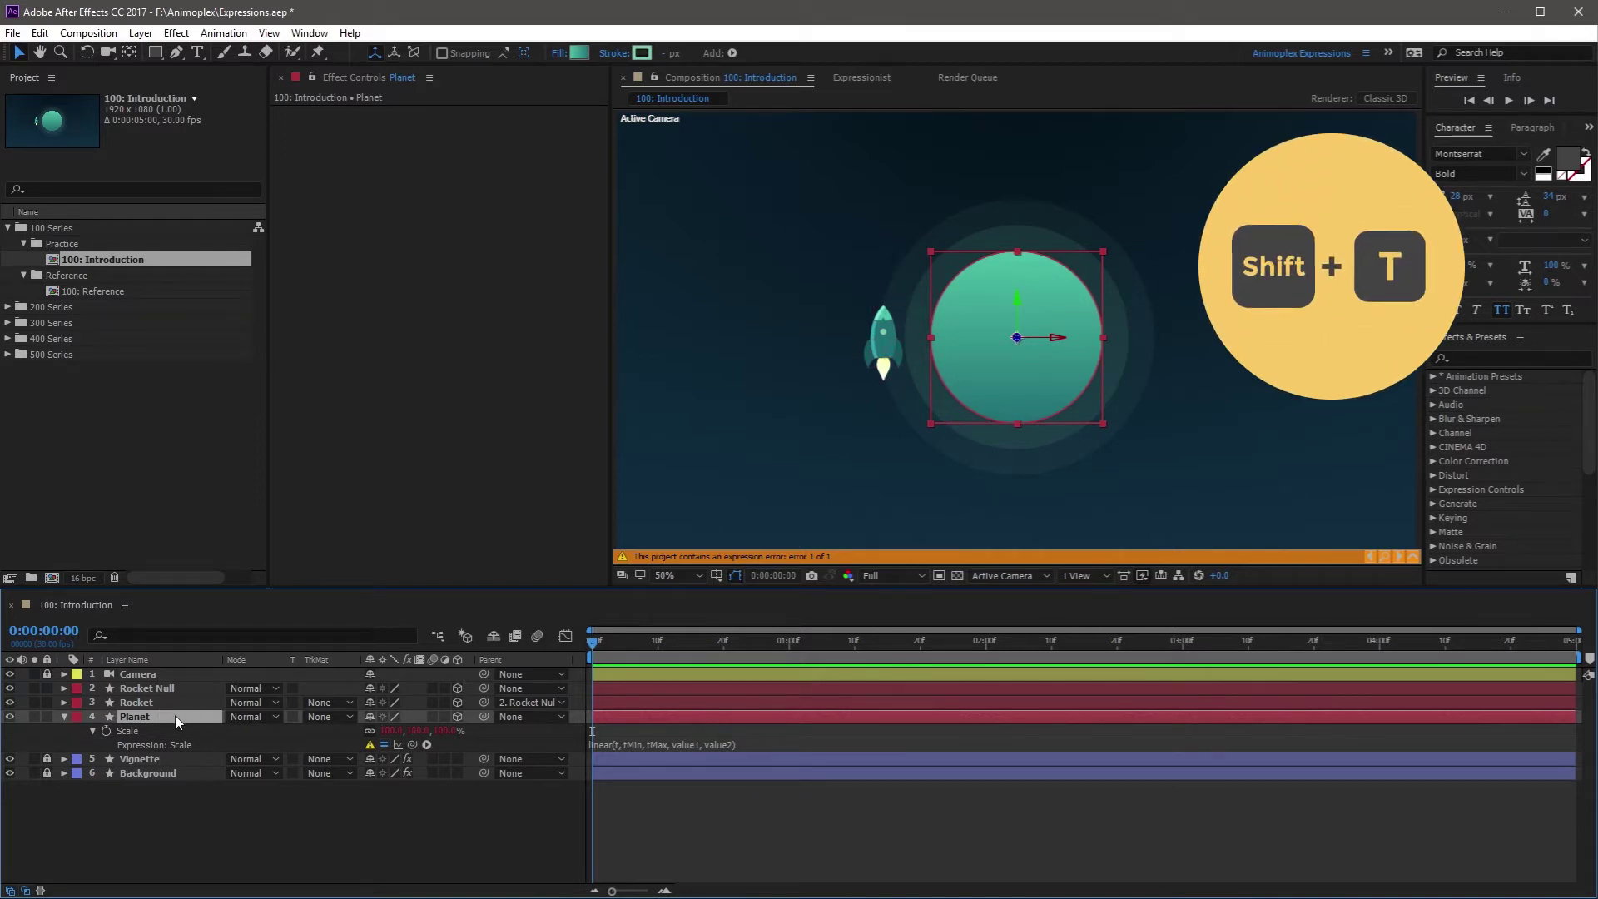
Reveal Opacity too and pick-whip linear()'s t argument to transform.opacity.
key("shift+t")
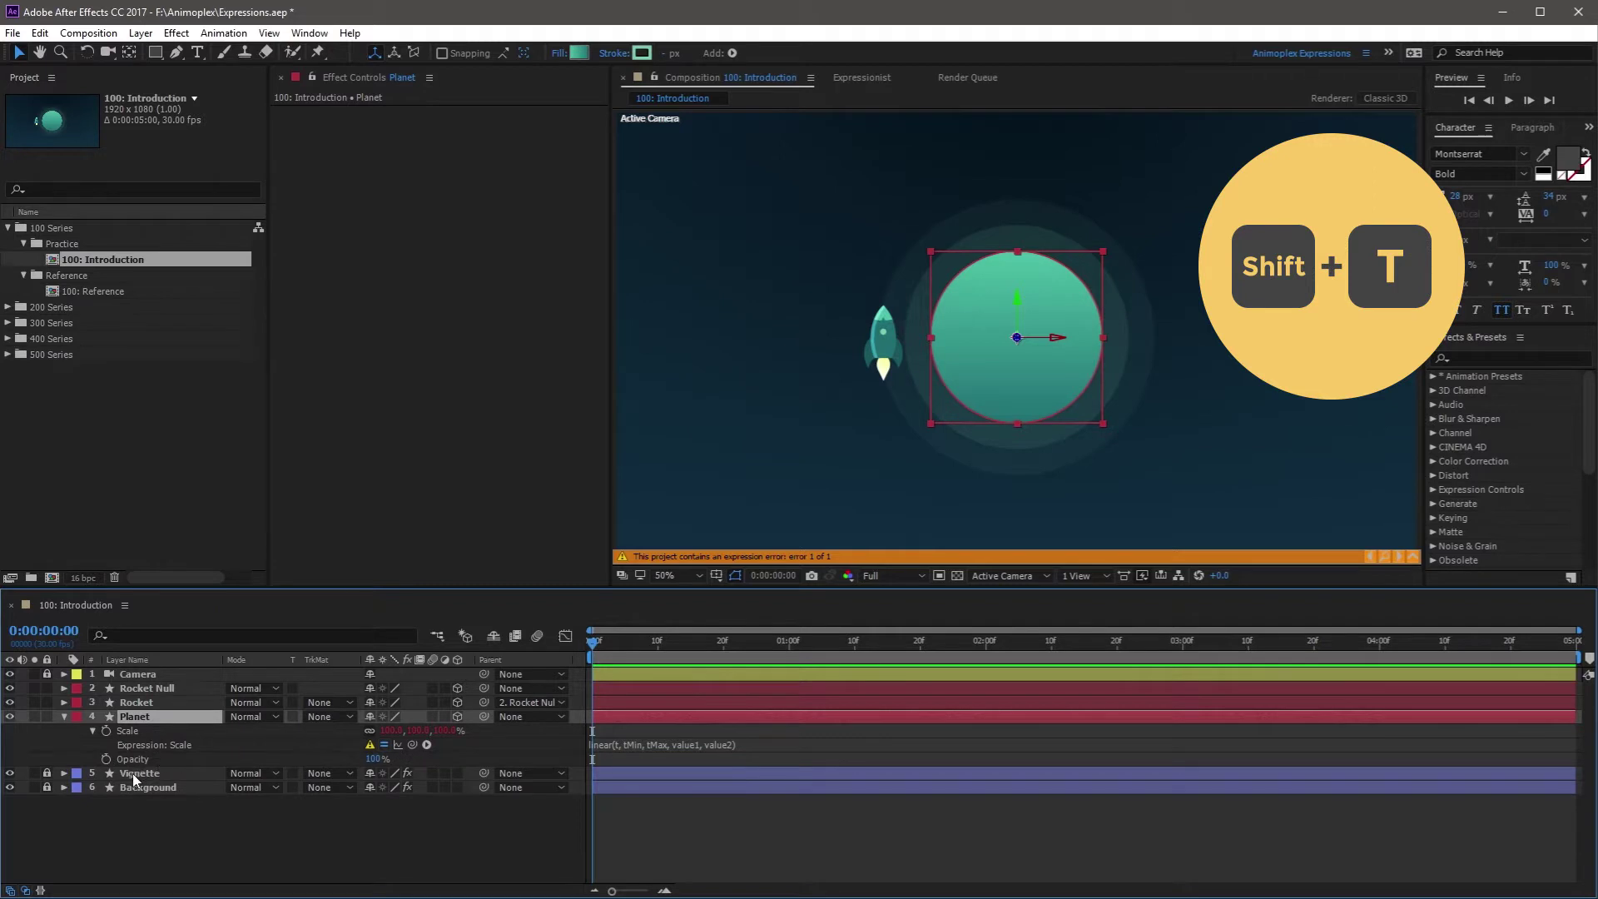
left_click(621, 743)
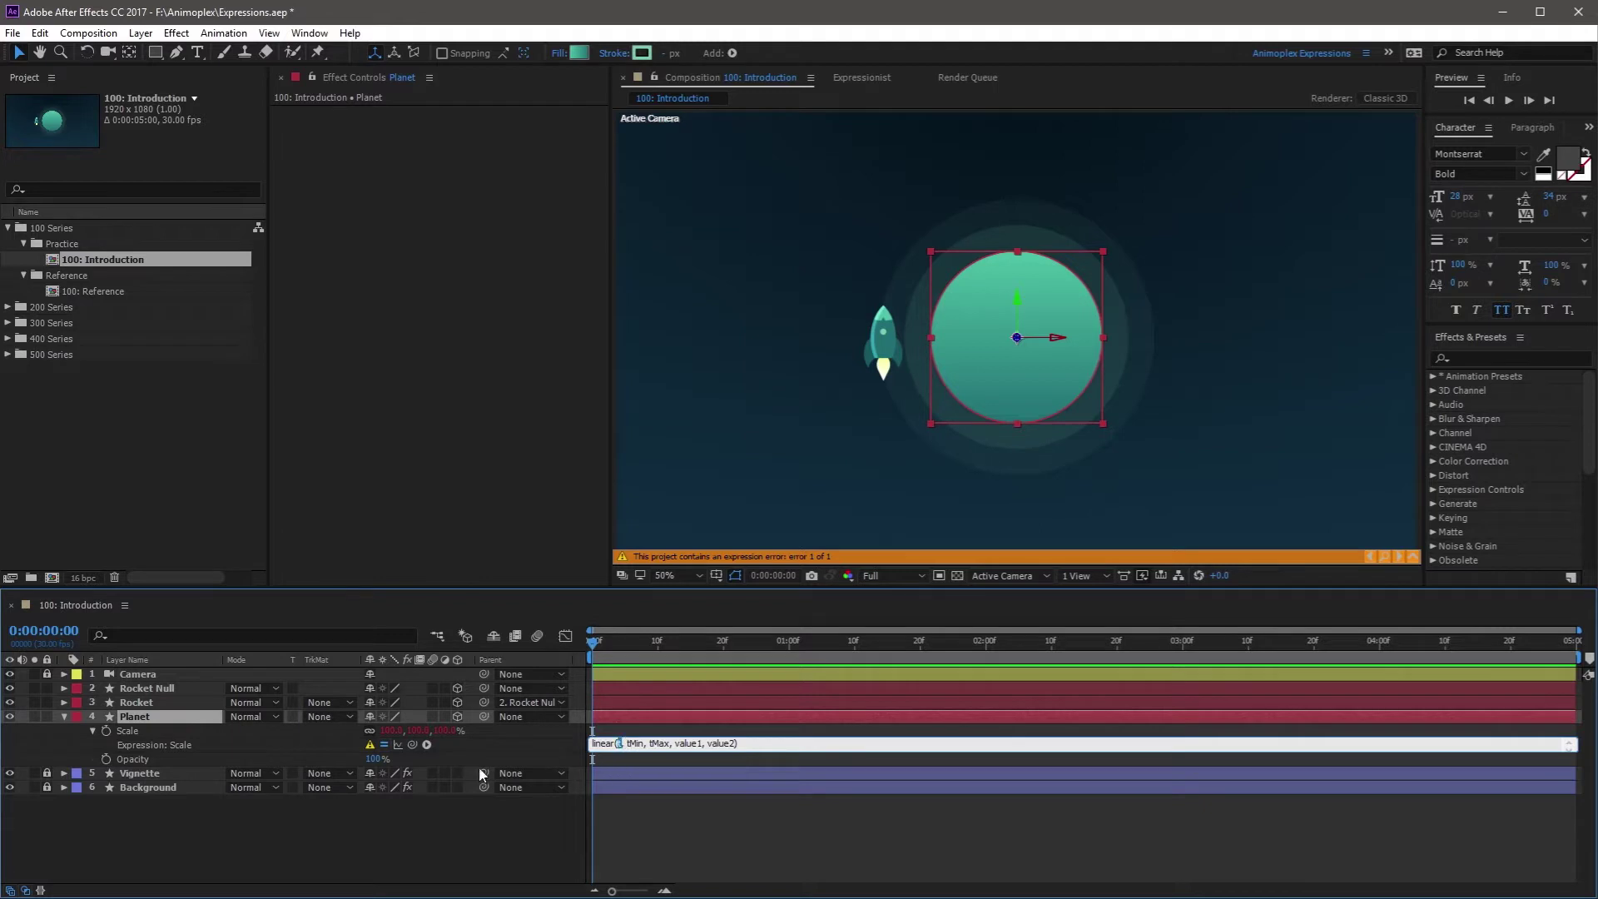
left_click_drag(414, 746, 136, 760)
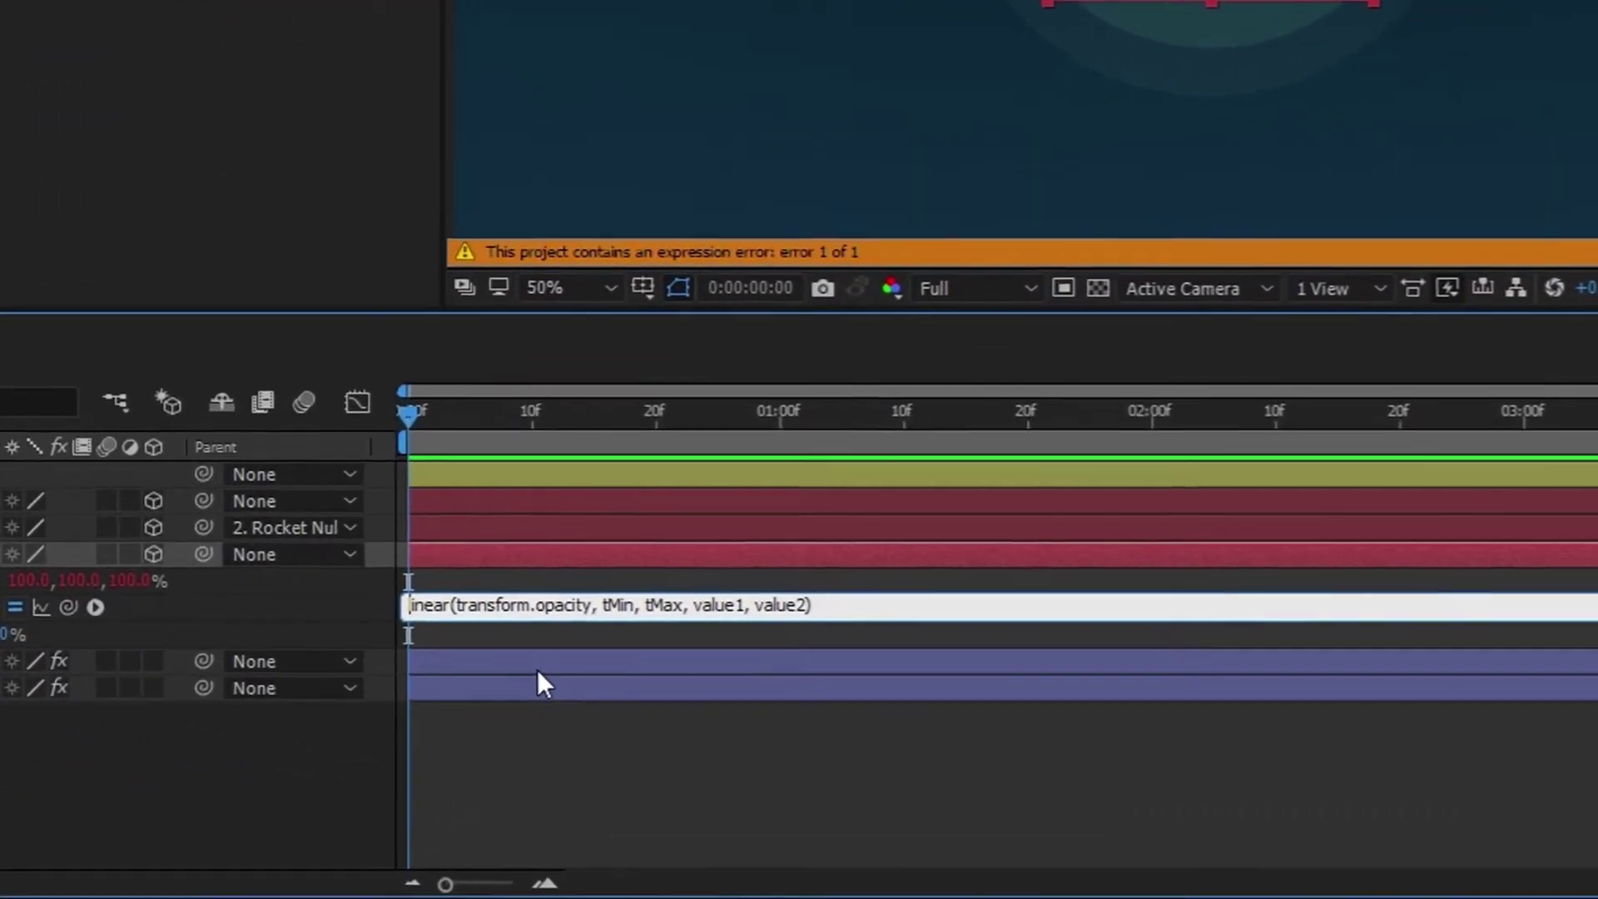
Prefix the Scale expression with 'myFade =' and end it with a semicolon.
type("myFade =")
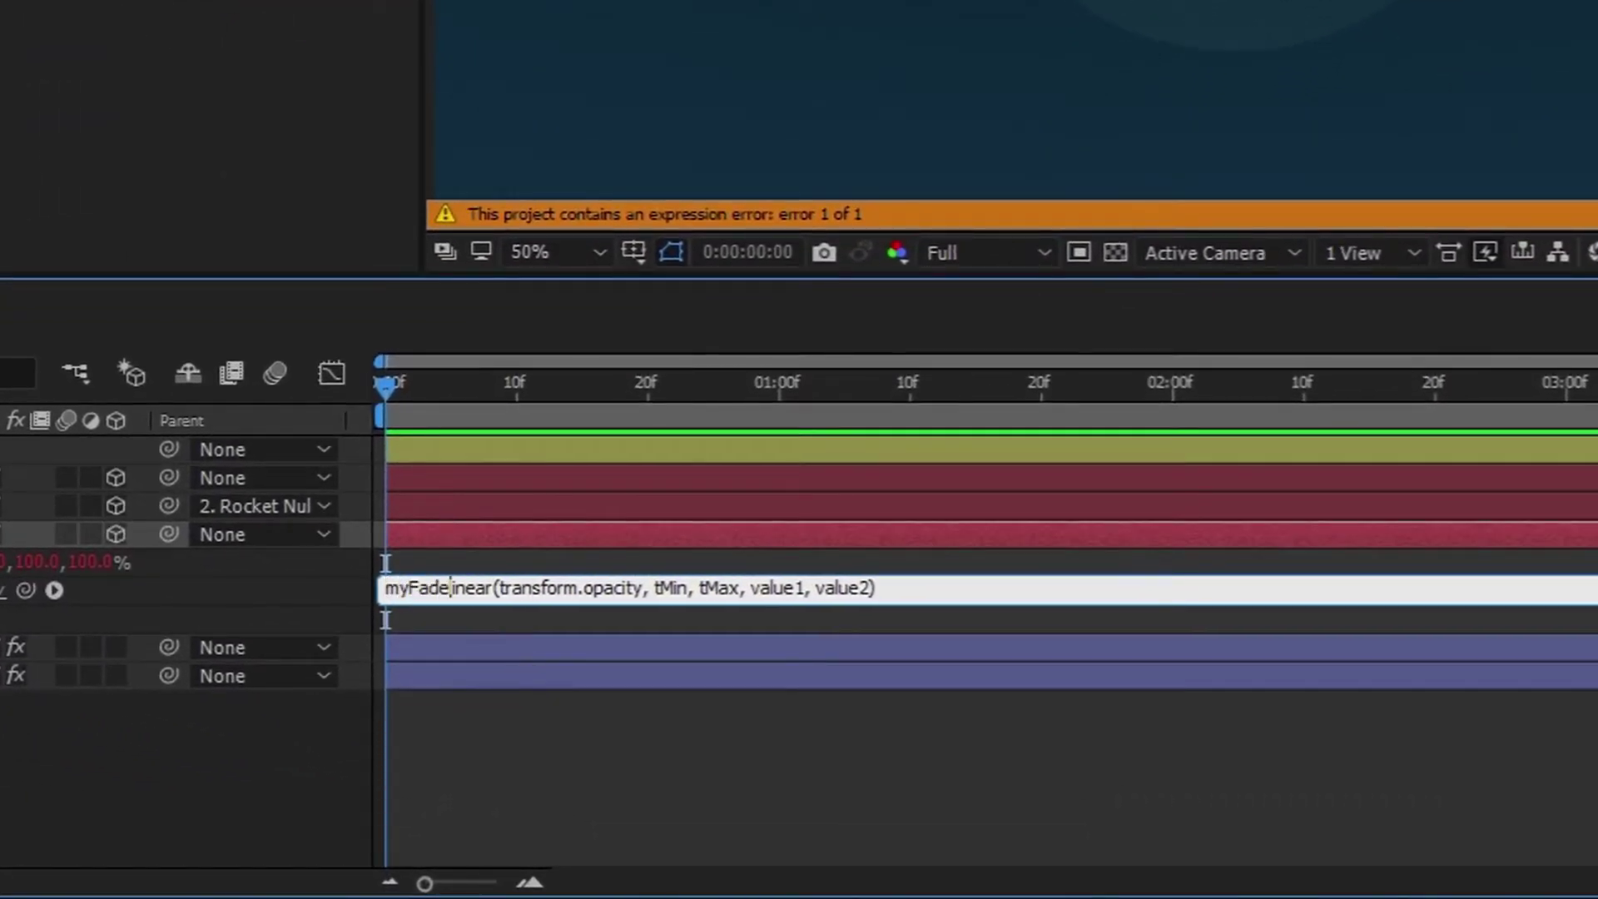
left_click(982, 588)
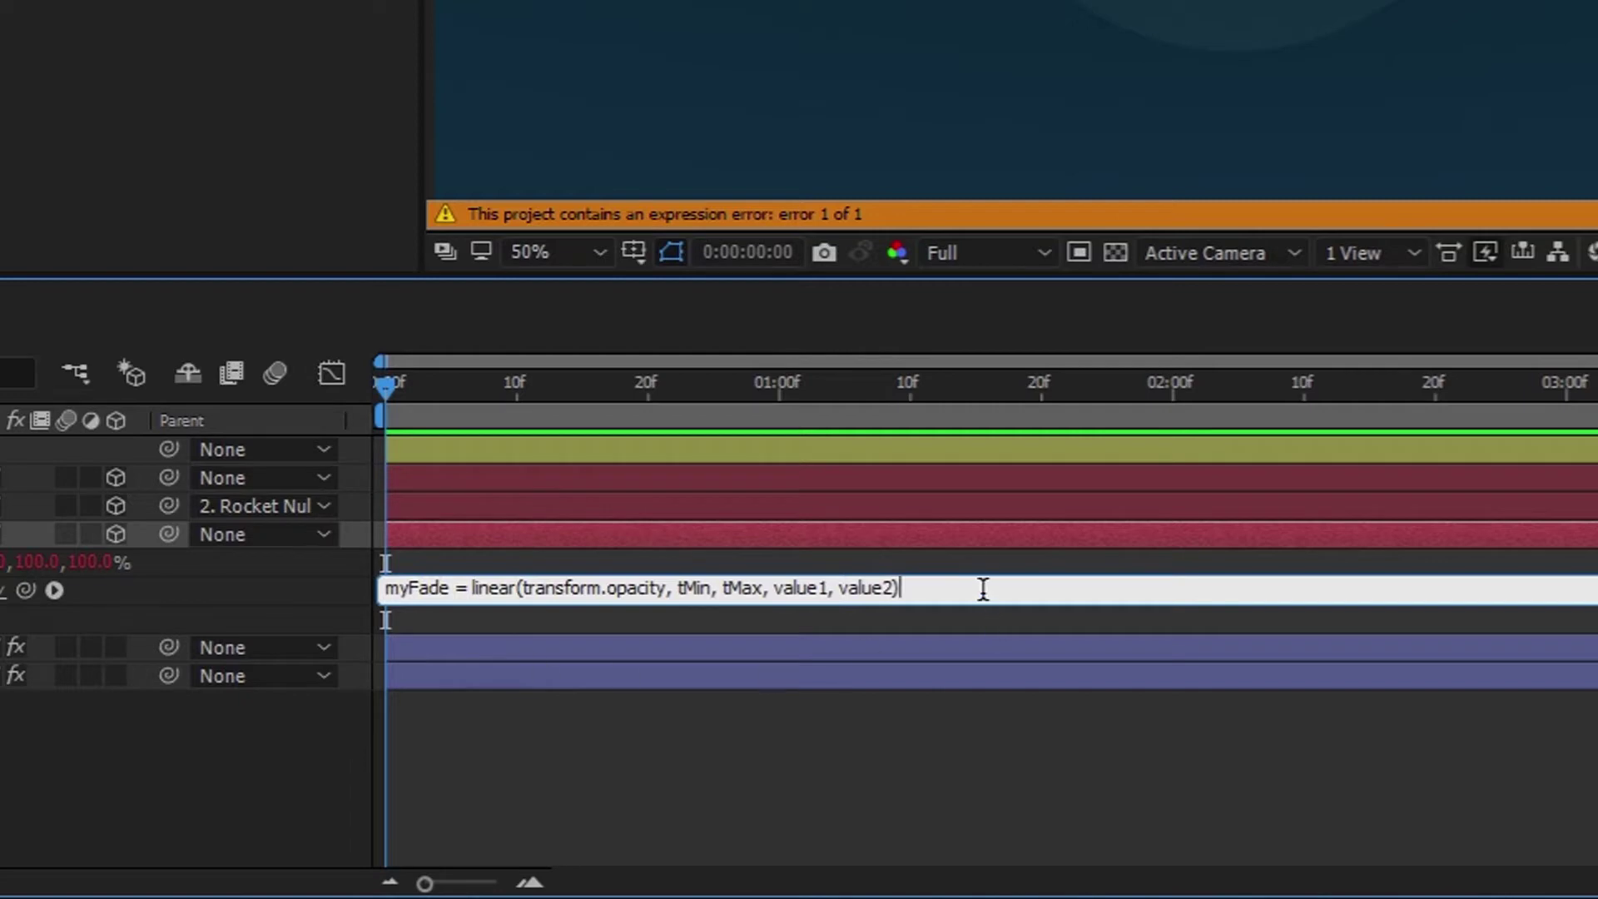
type(";")
Replace tMin, tMax, value1, value2 with 0, 100, 80, 100 and start a new line.
left_click_drag(679, 588, 708, 589)
type("0")
left_click_drag(700, 589, 739, 586)
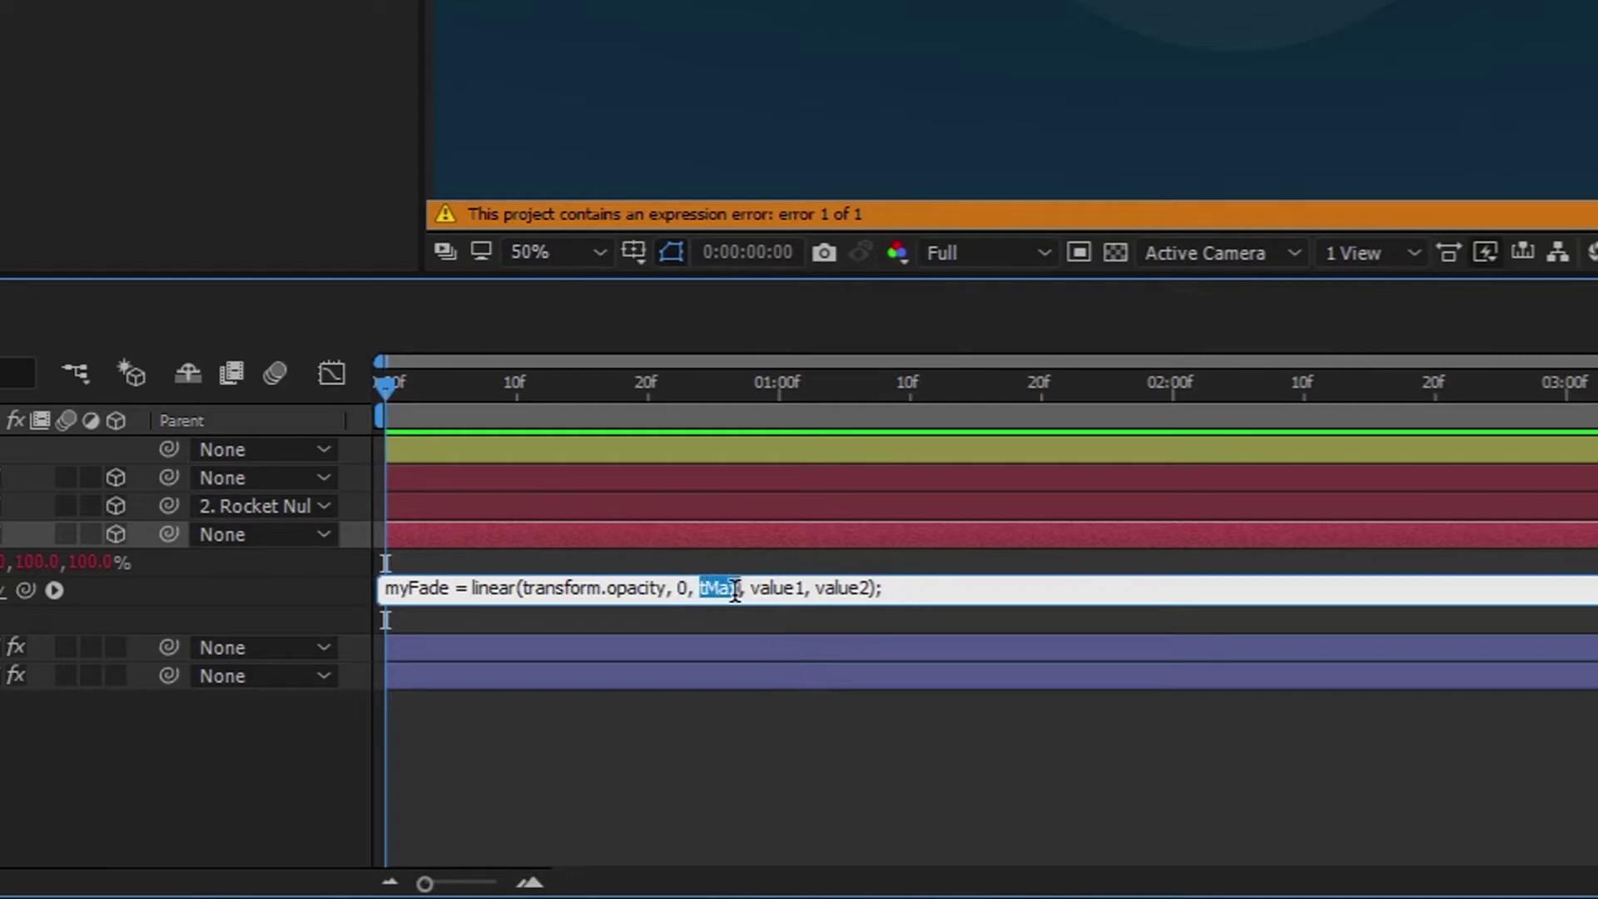
type("100")
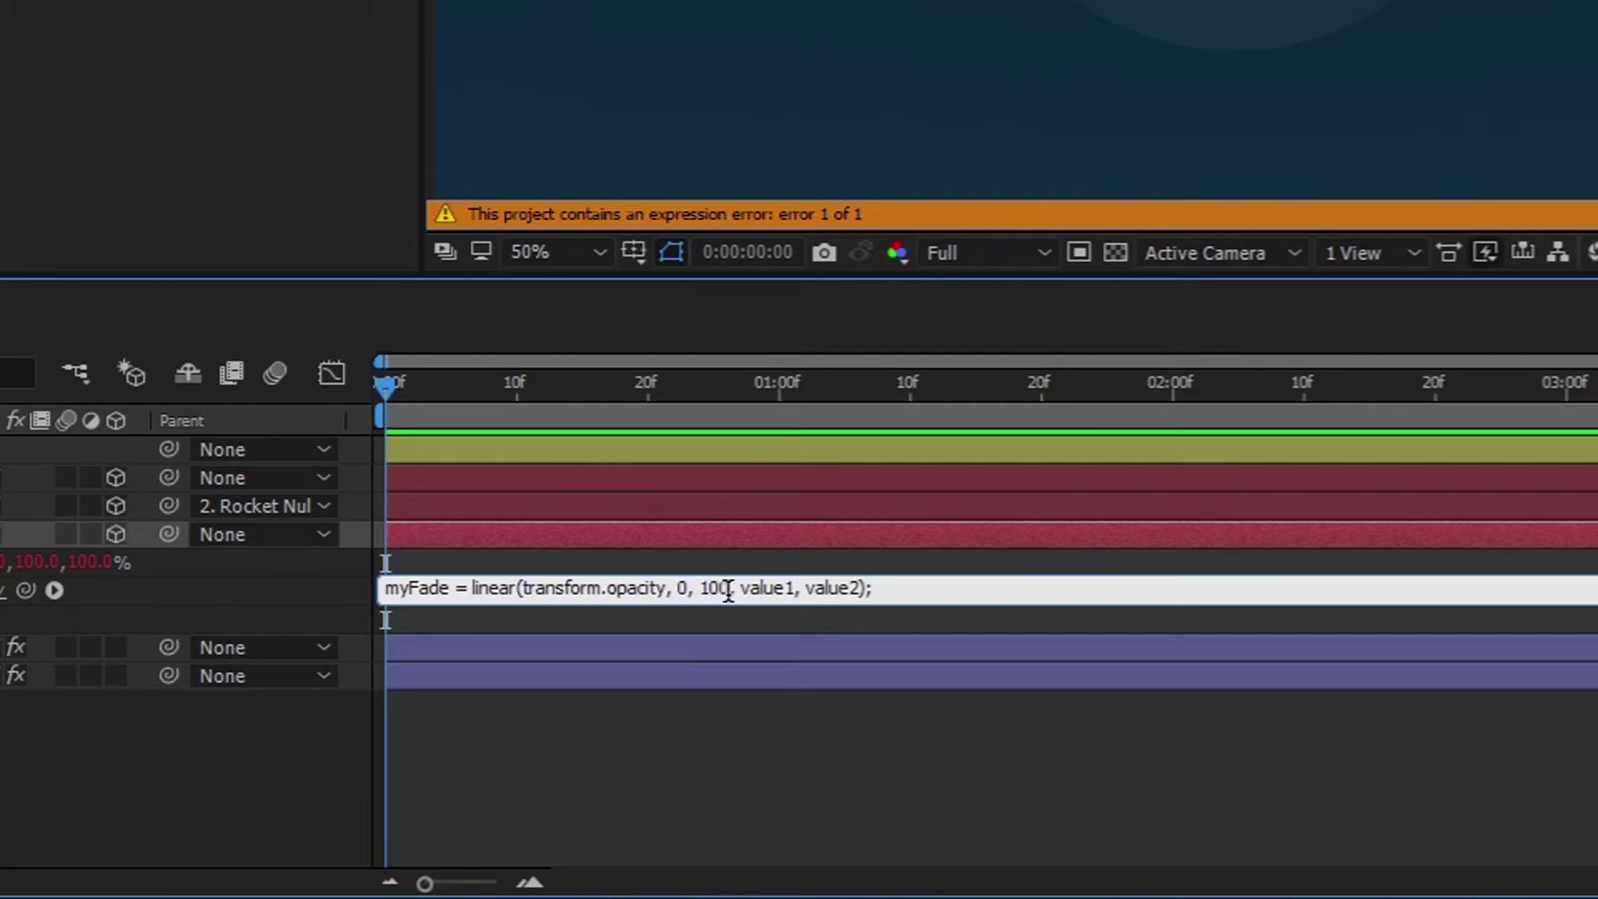
left_click_drag(740, 586, 862, 582)
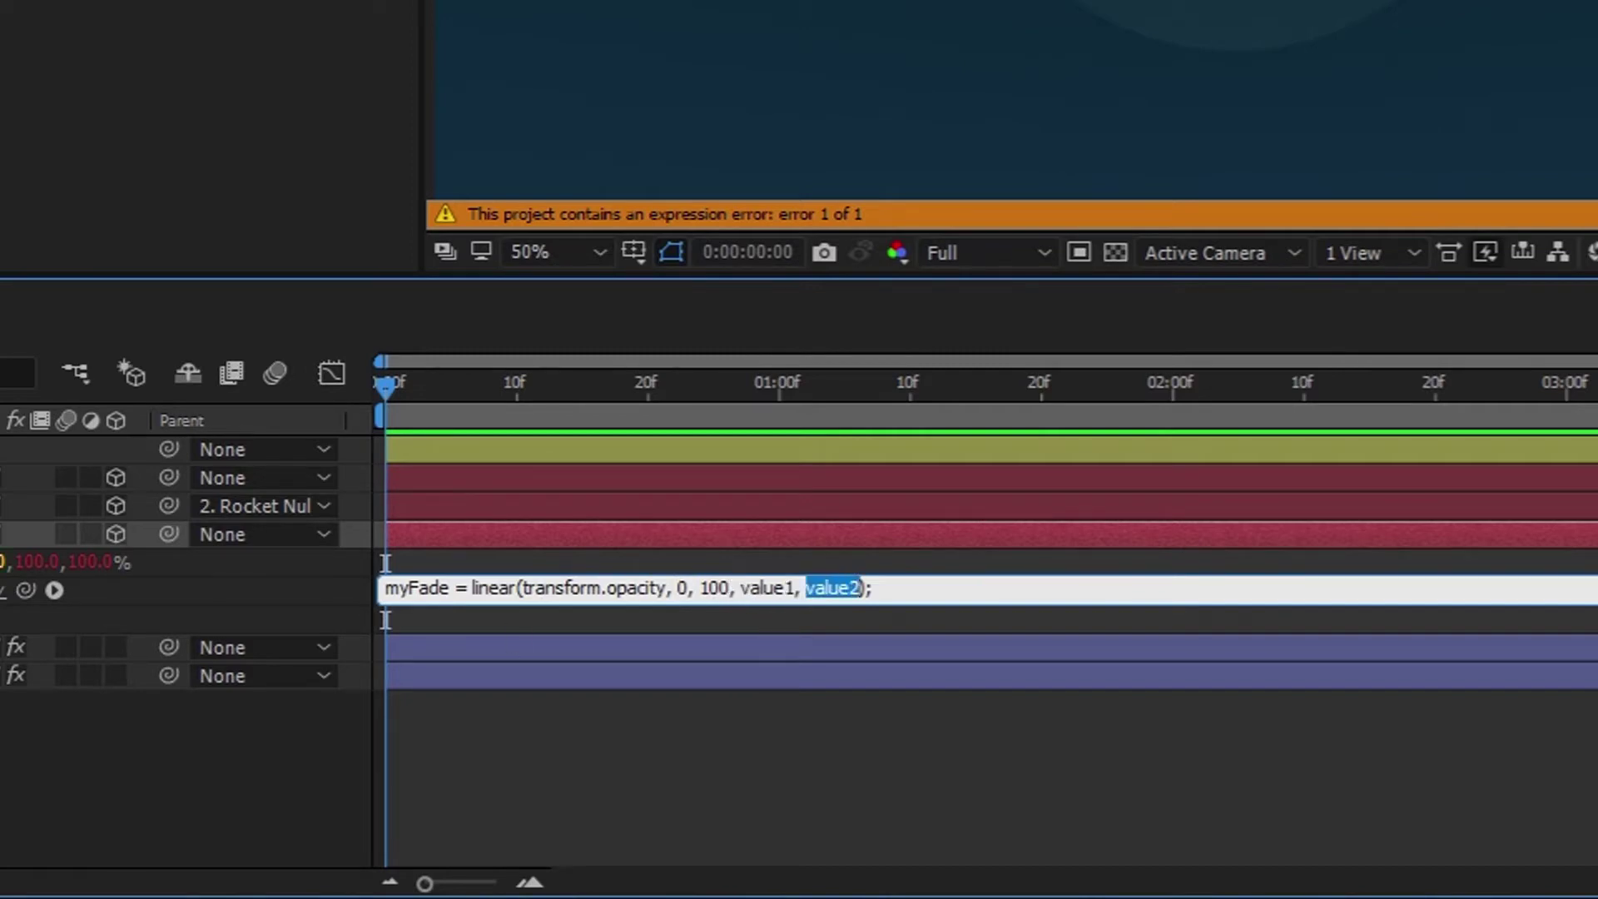
left_click_drag(740, 587, 839, 580)
type("80, ")
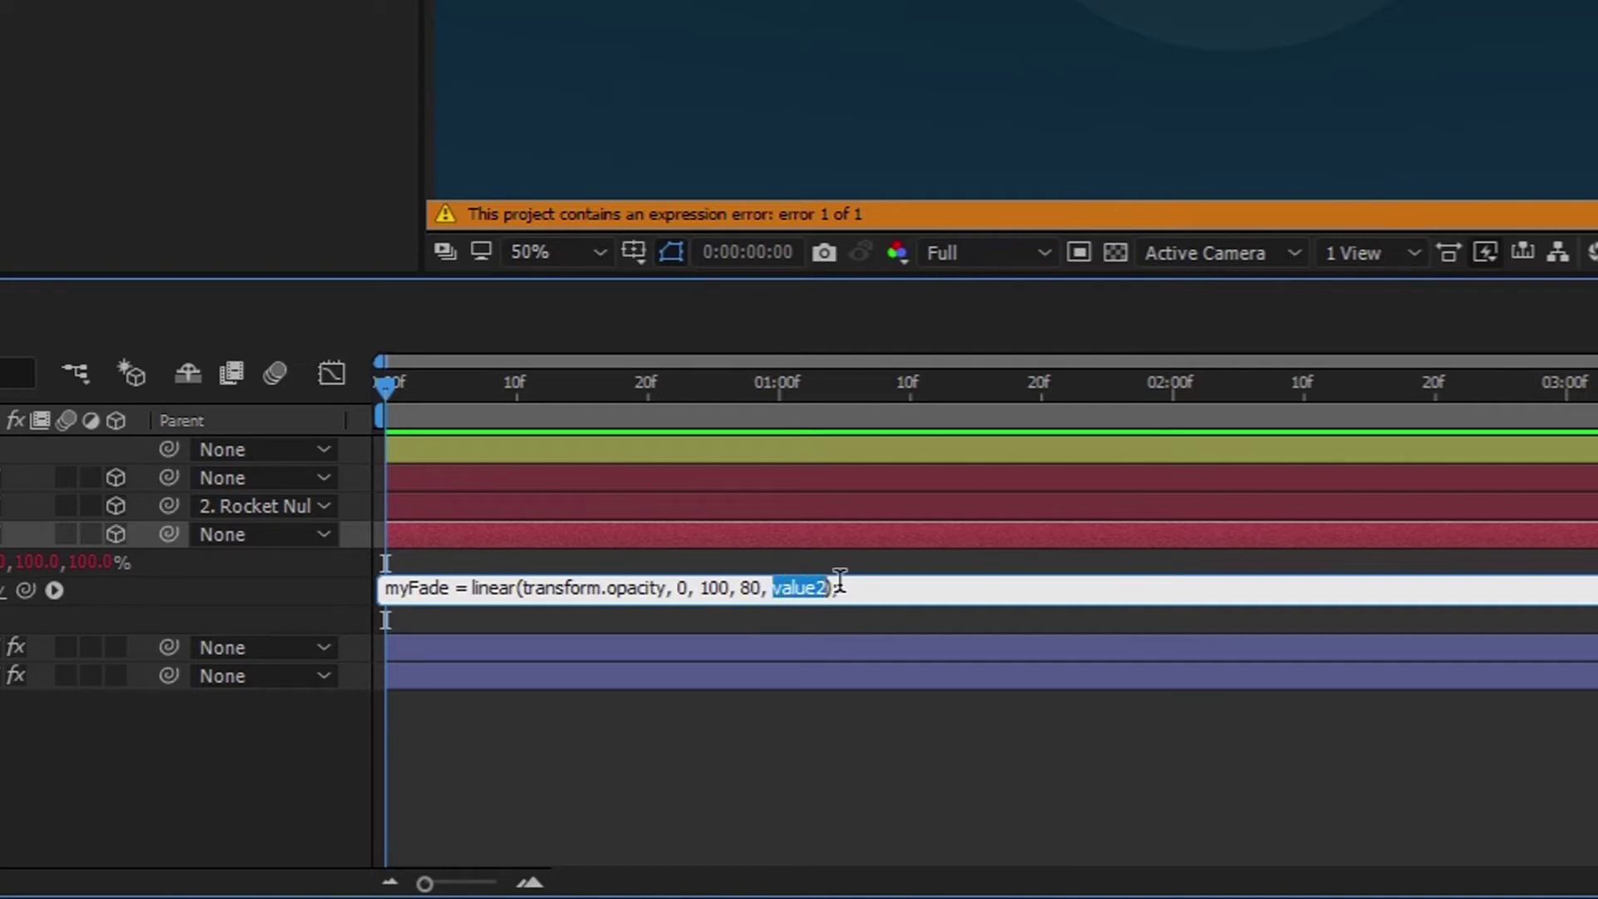
type("100")
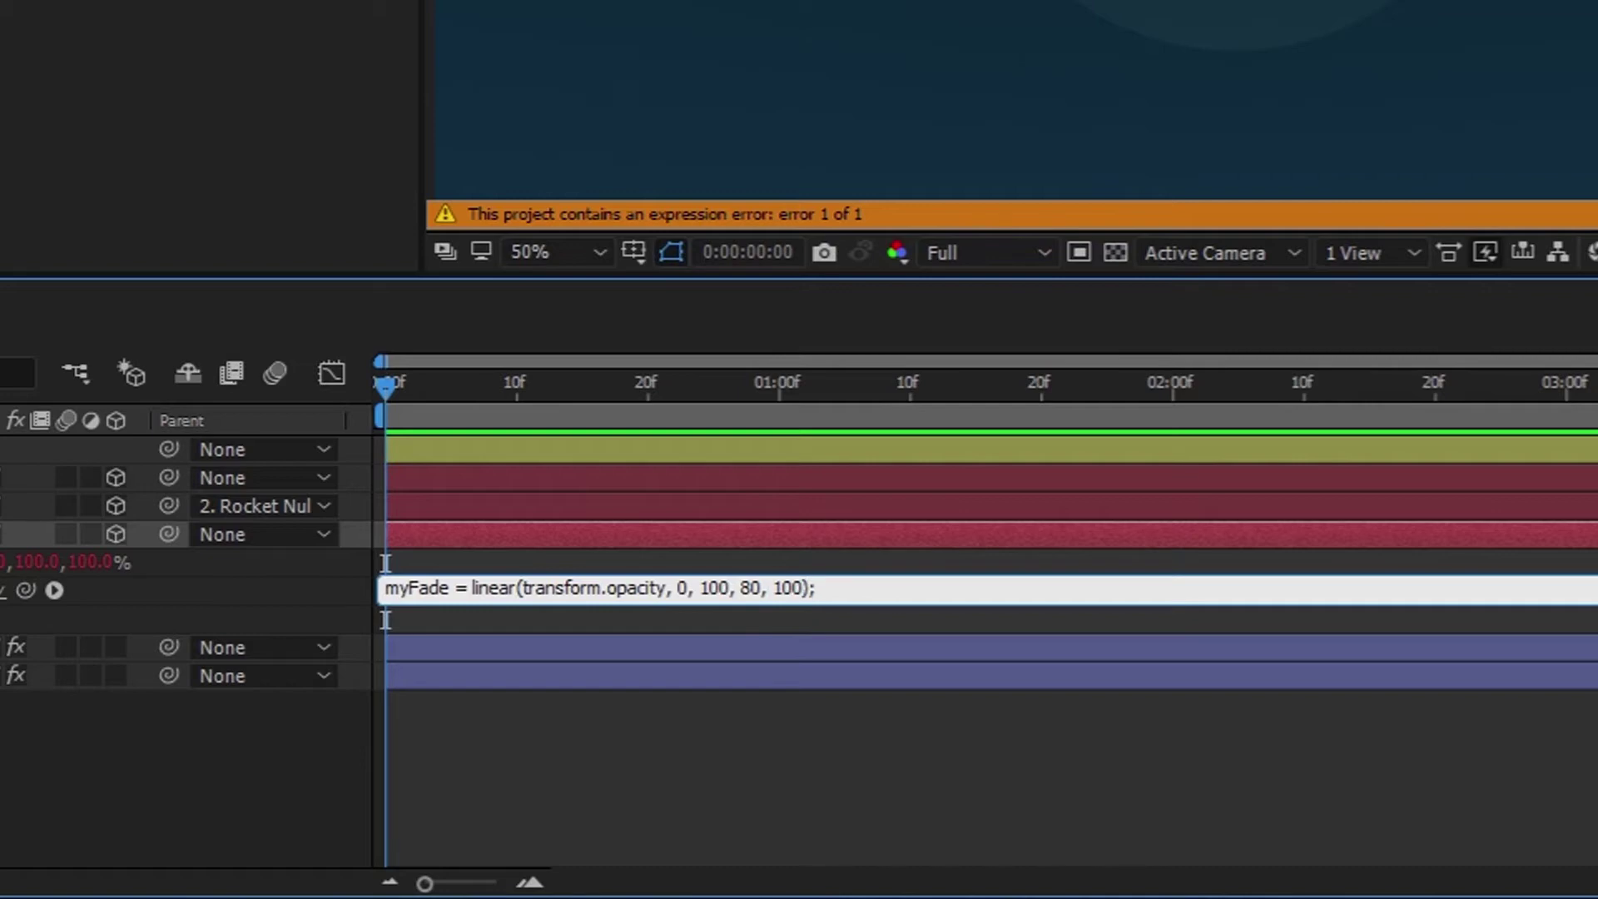
left_click(842, 588)
key("Return")
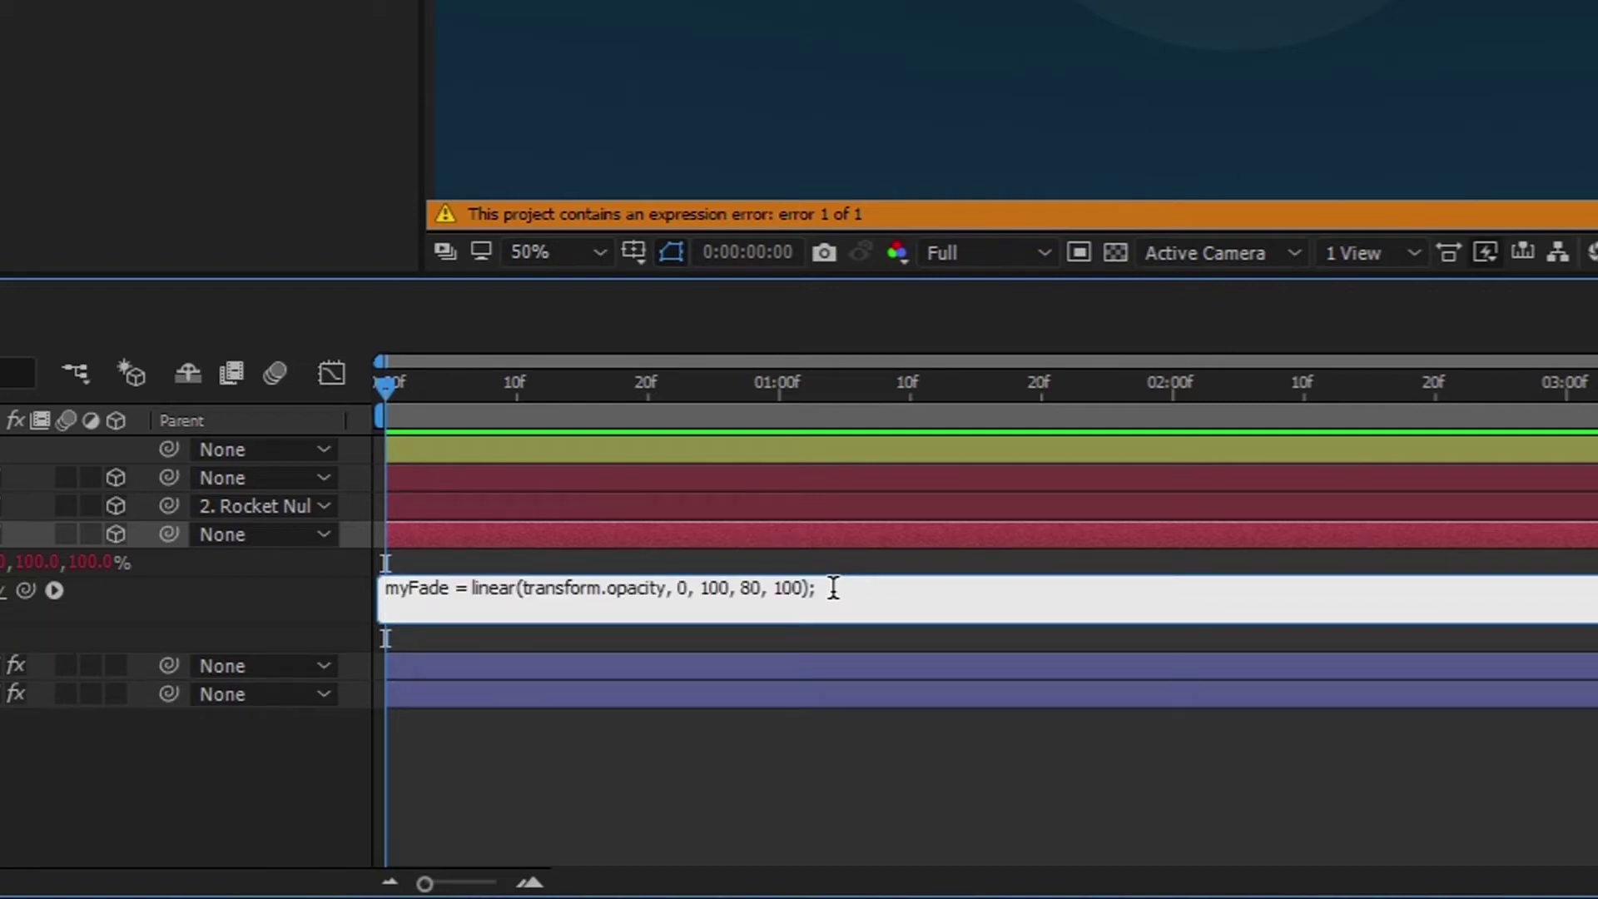
Add the line [myFade, myFade, myFade] to the Scale expression and commit it.
type("[]")
type("myFade,")
type(" myFade")
type(", myFade")
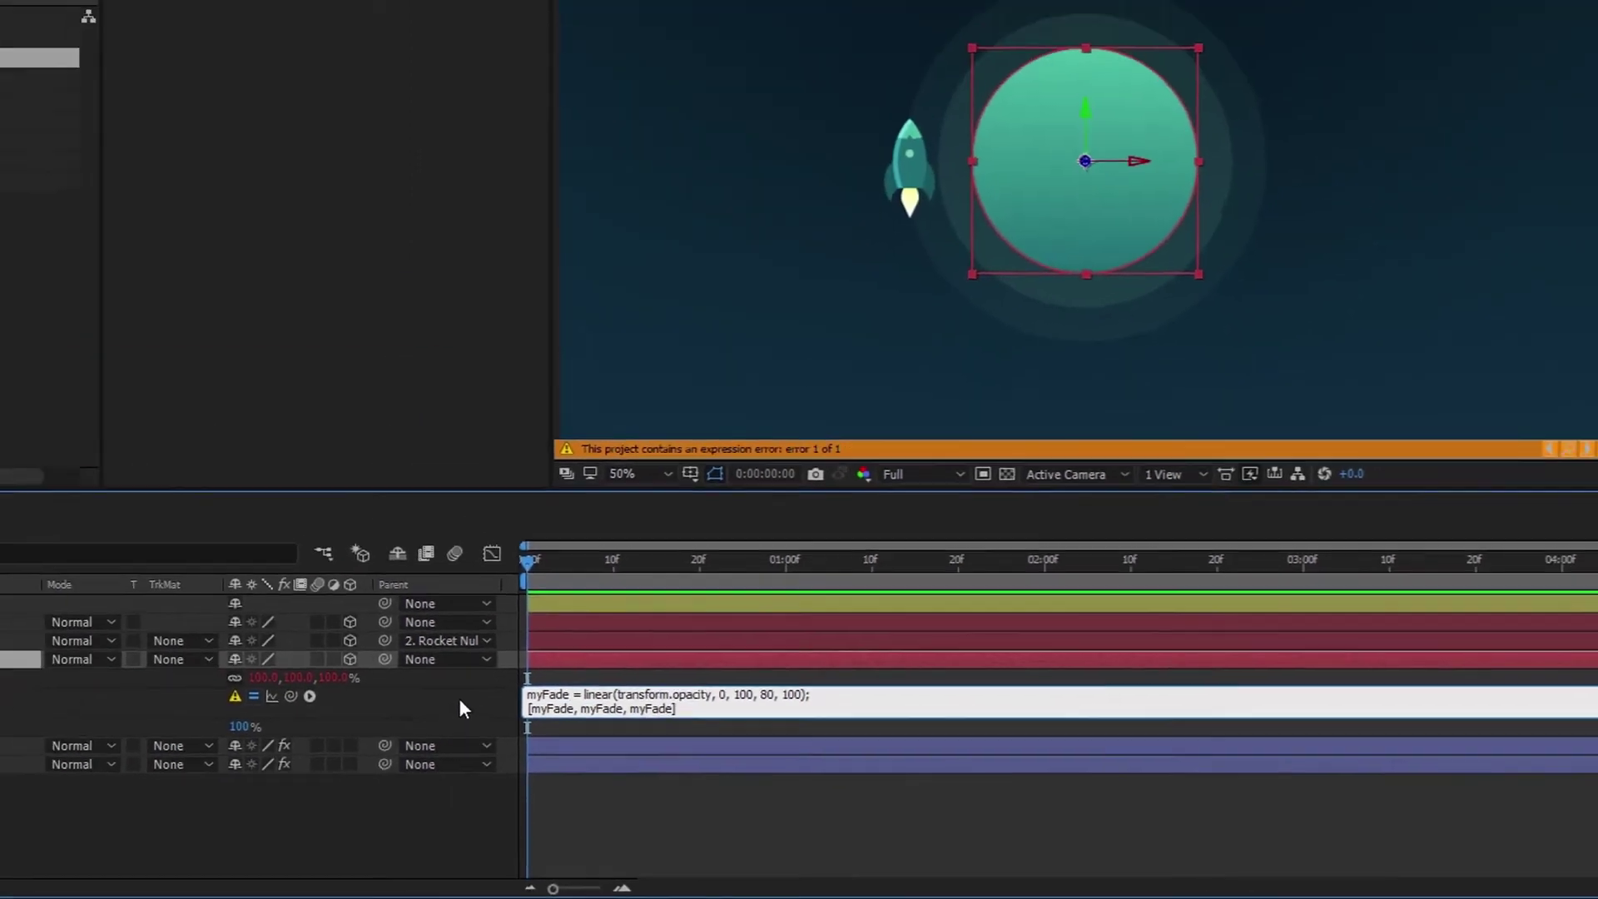
left_click(288, 589)
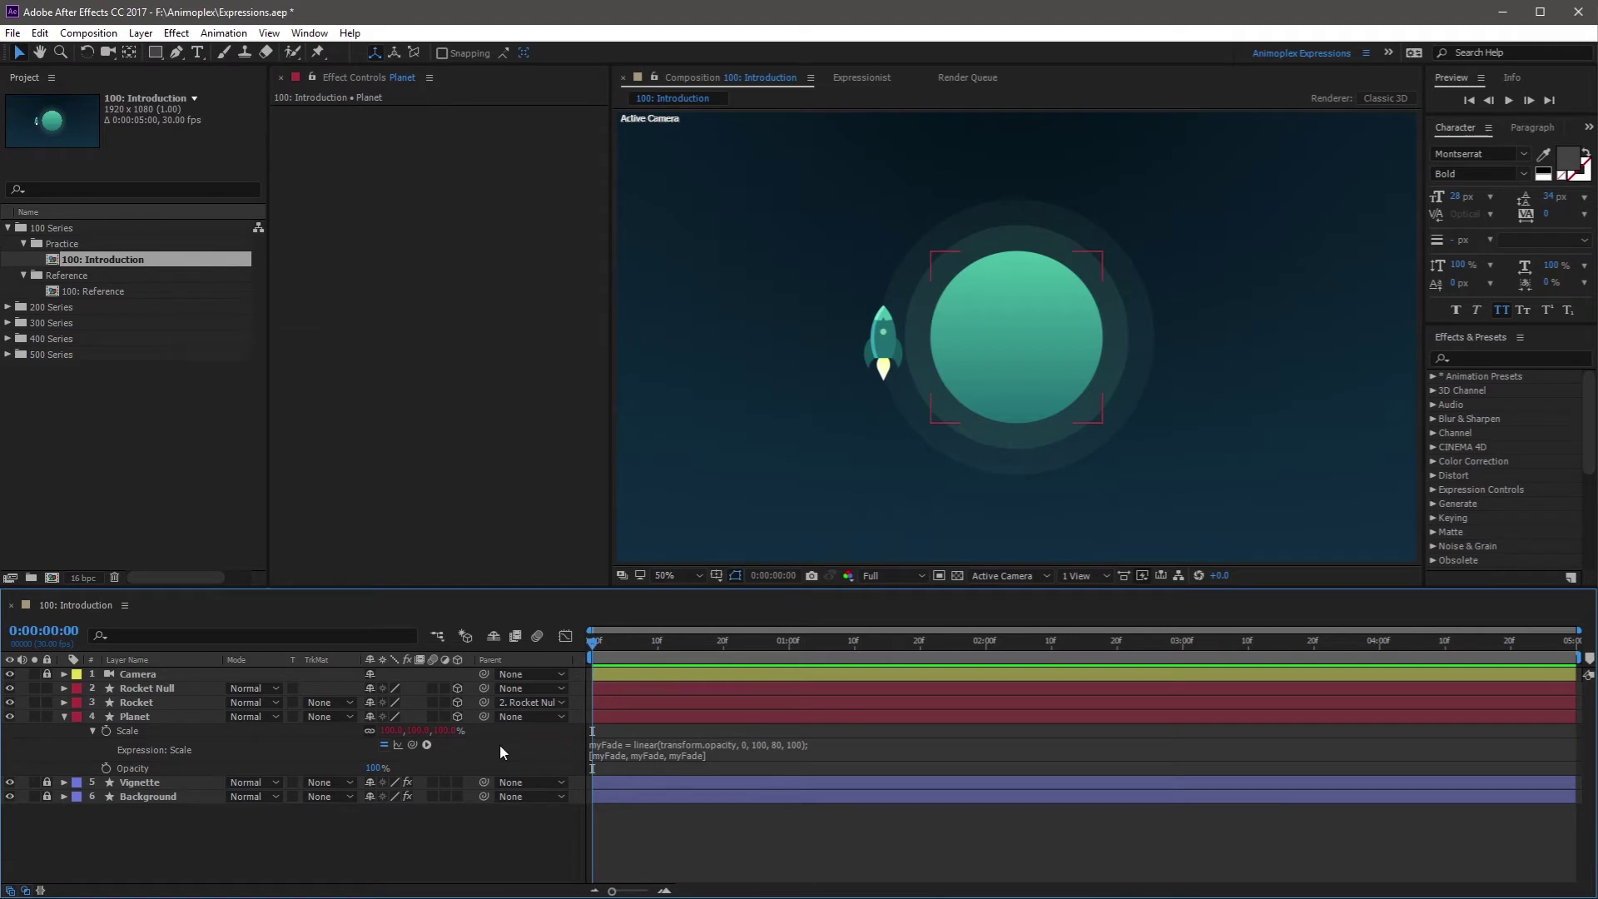
Add an expression to the Planet's Opacity and insert the ease(t, tMin, tMax, value1, value2) template.
left_click(135, 767)
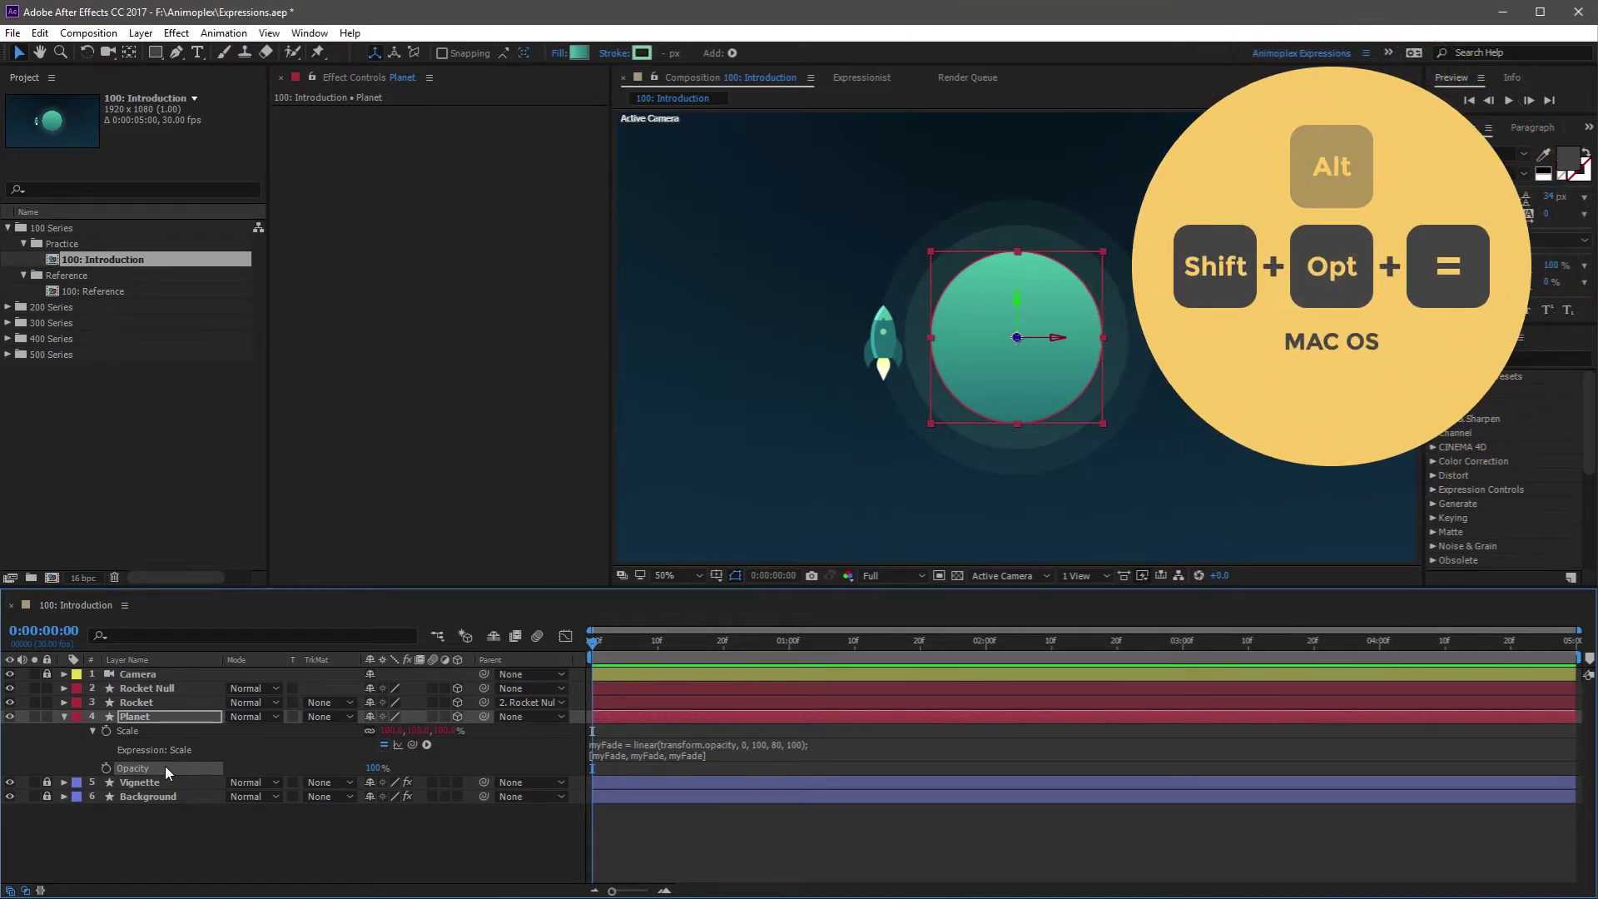
key("shift+alt+equal")
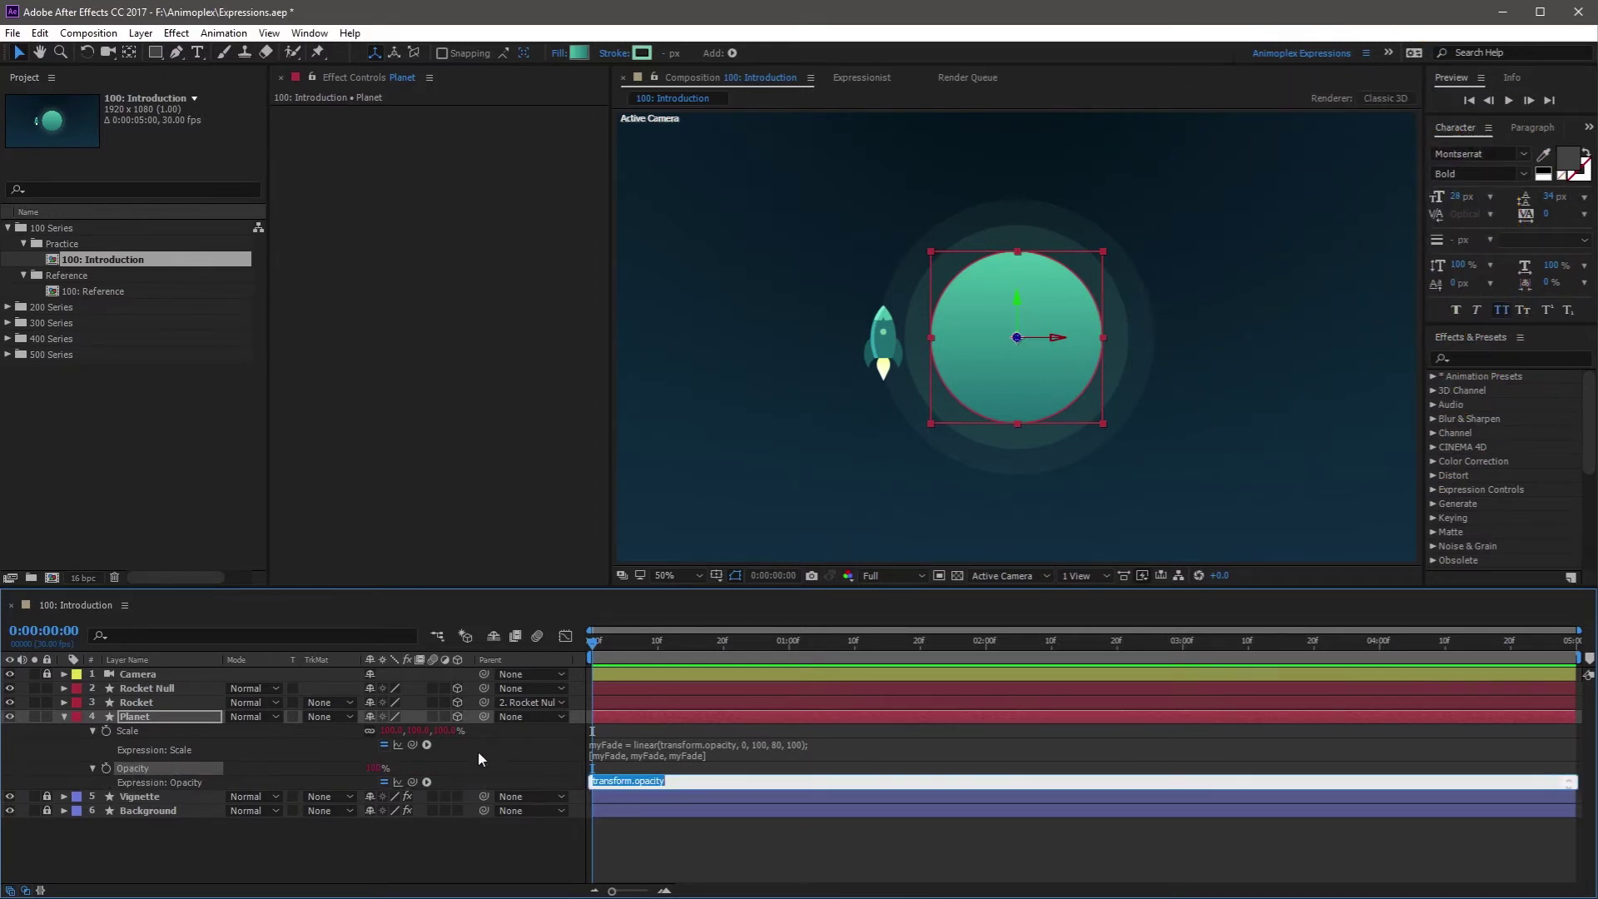
left_click(541, 752)
key("grave")
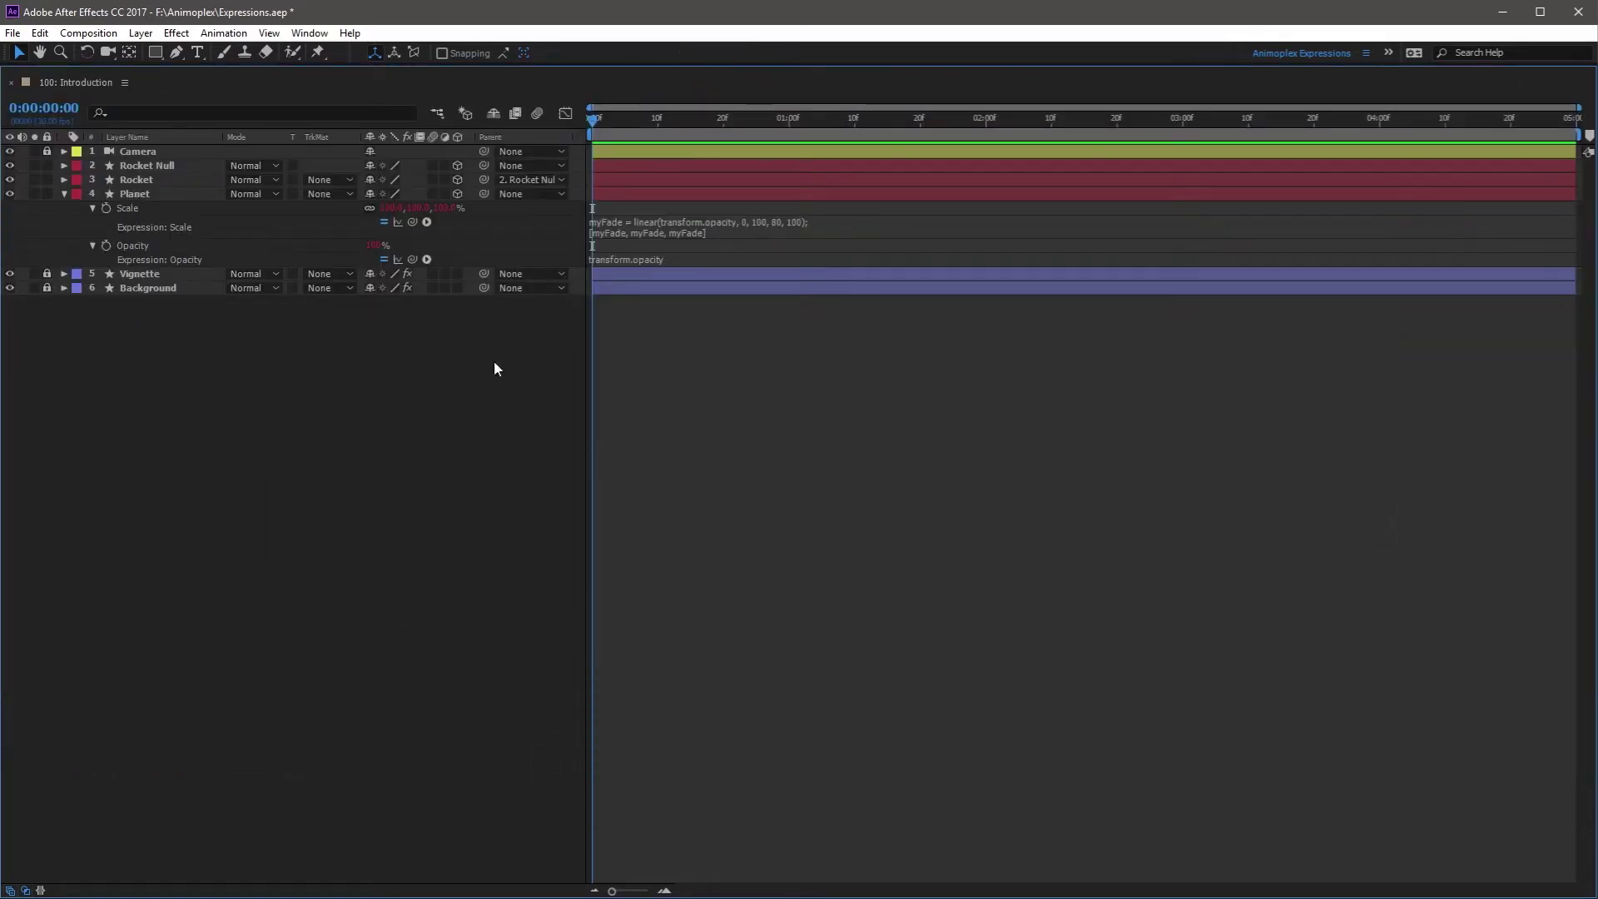
left_click(426, 259)
mouse_move(506, 320)
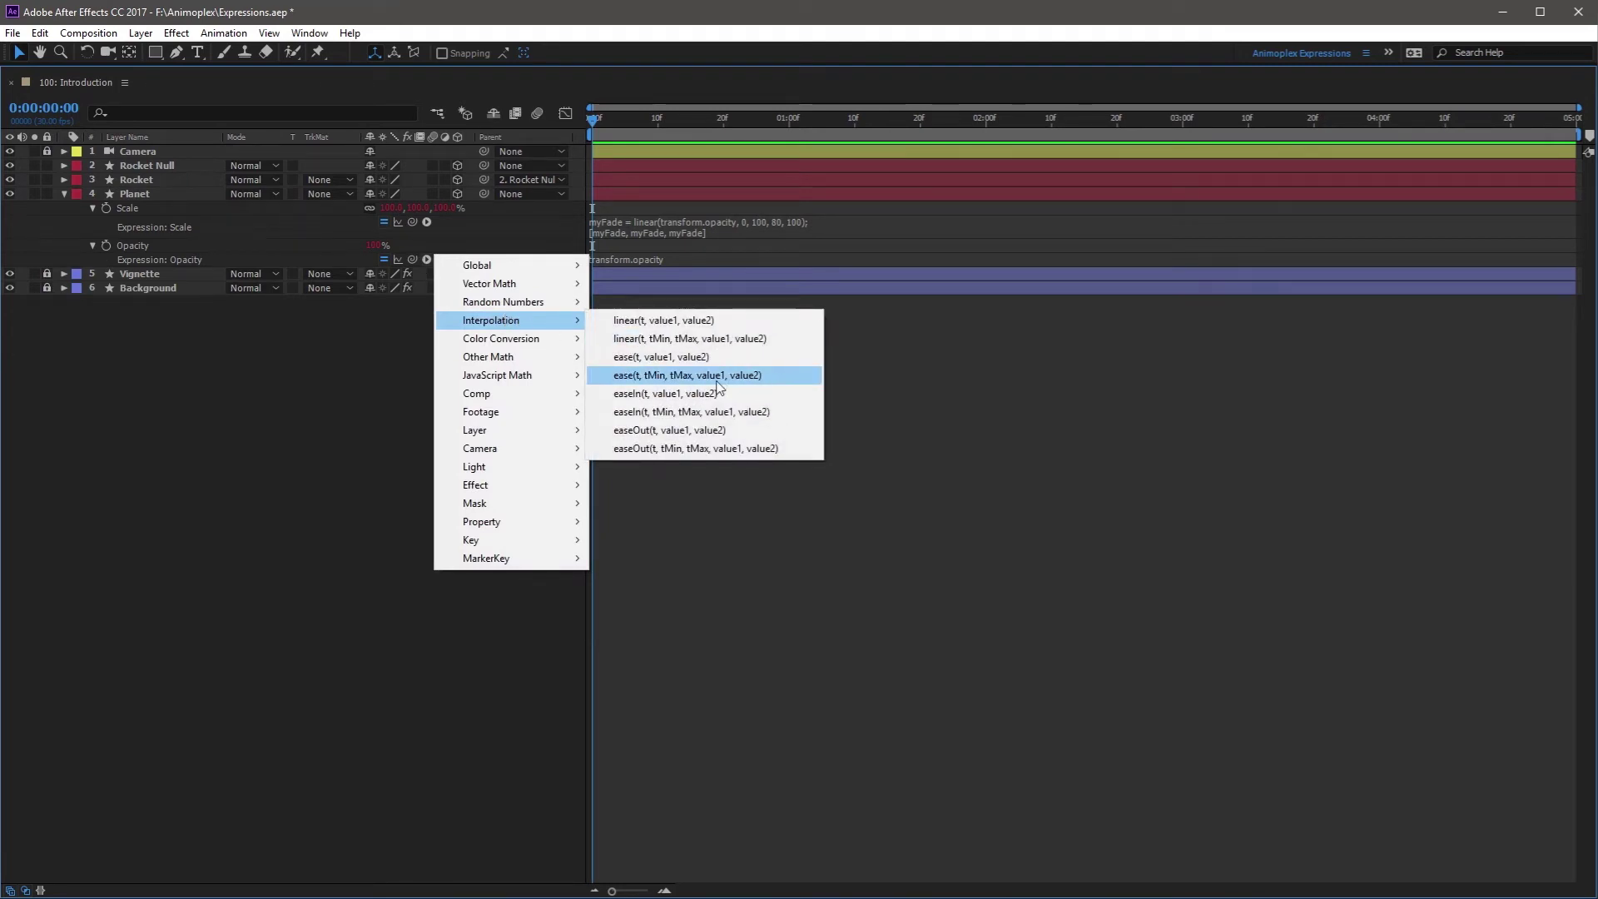
left_click(810, 376)
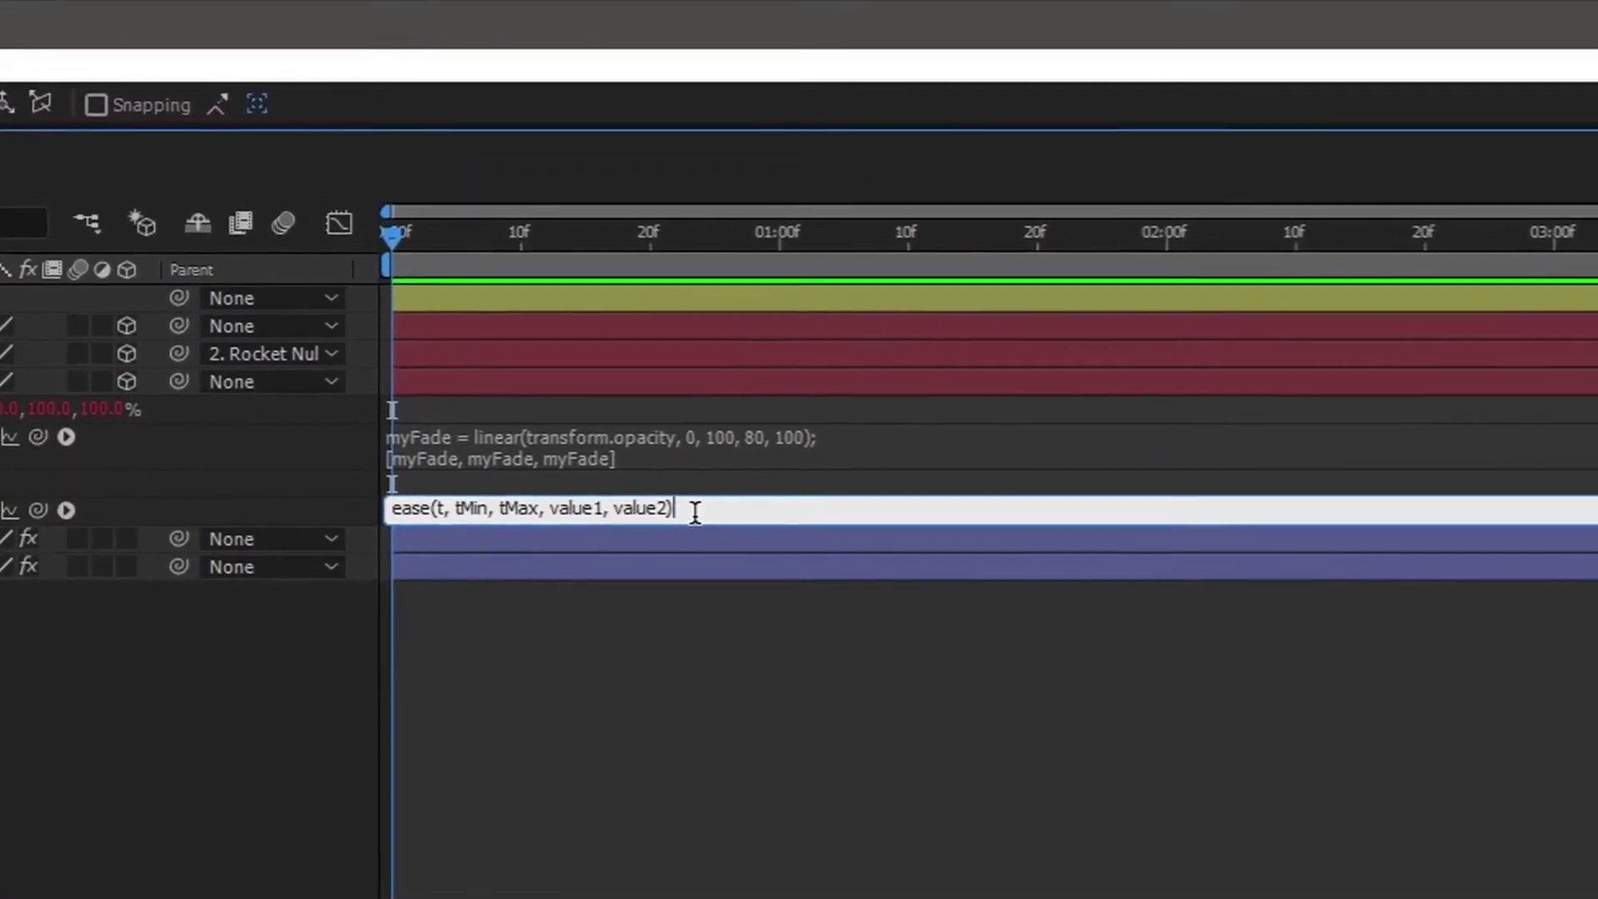
Fill ease()'s arguments with time, inPoint, inPoint + 1, 0 and 100.
left_click(438, 515)
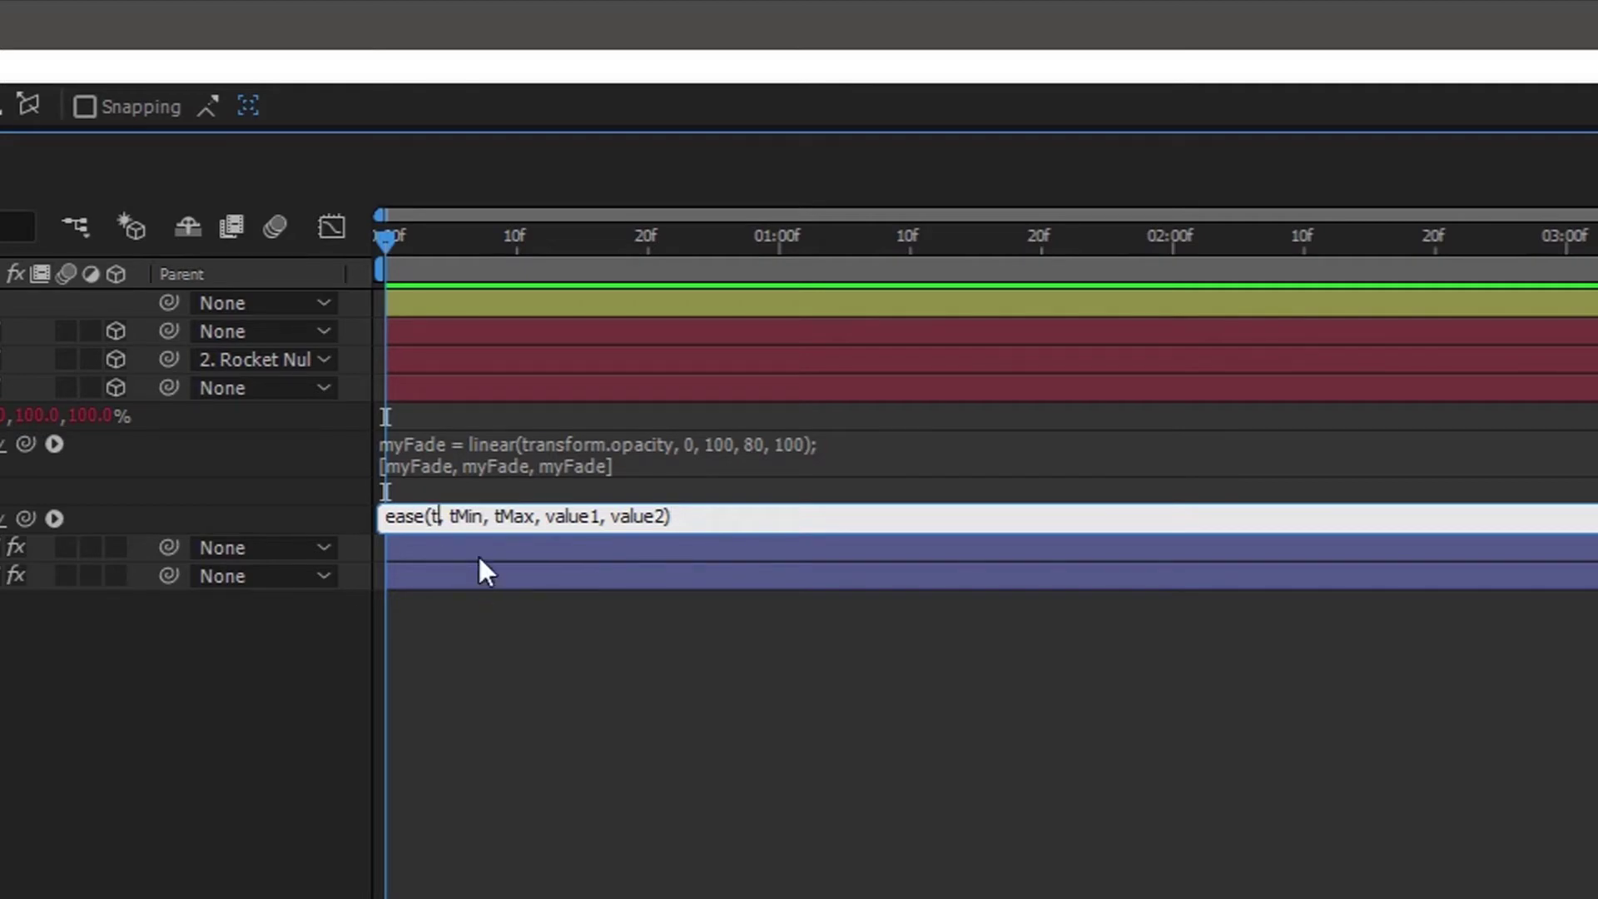
type("ime")
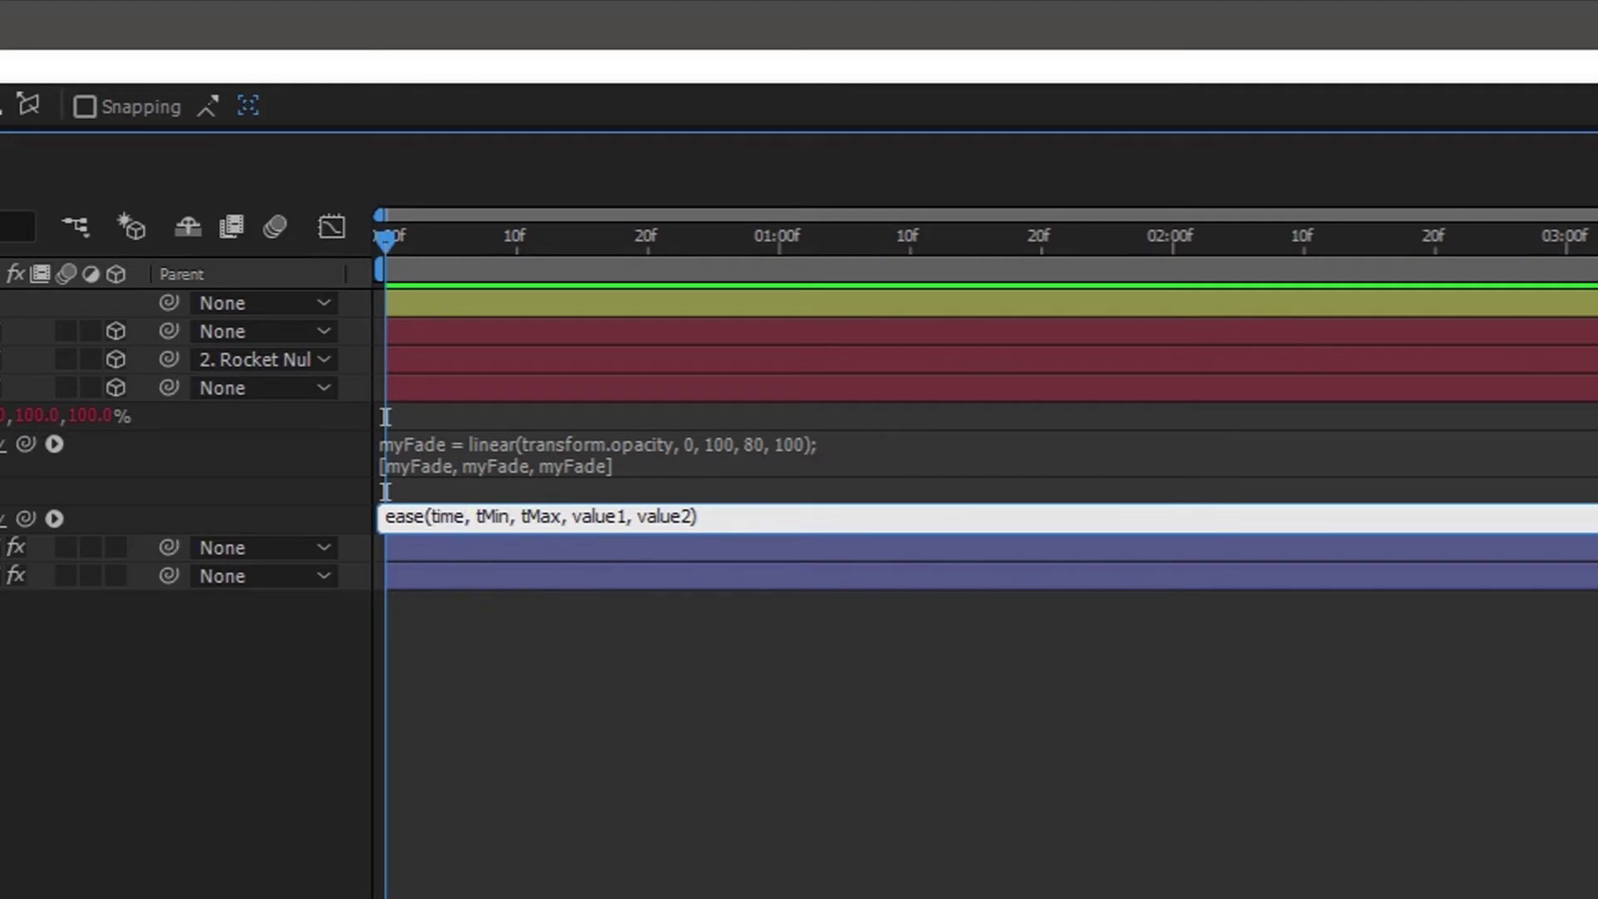
left_click_drag(476, 516, 510, 517)
type("inPoint")
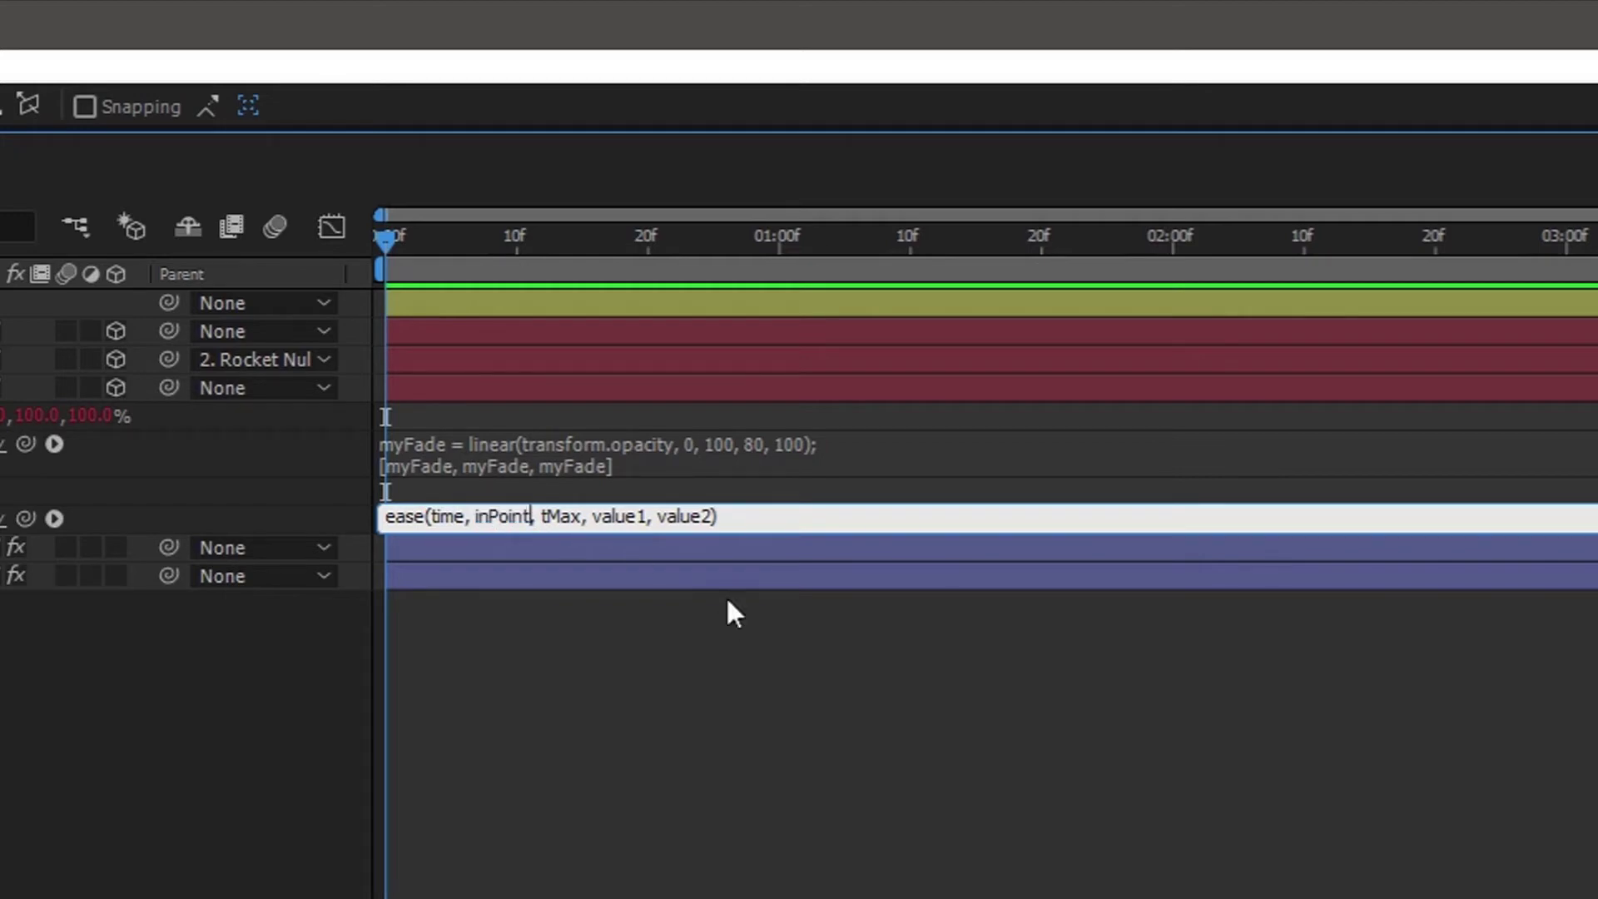
double_click(562, 516)
type("inPoint")
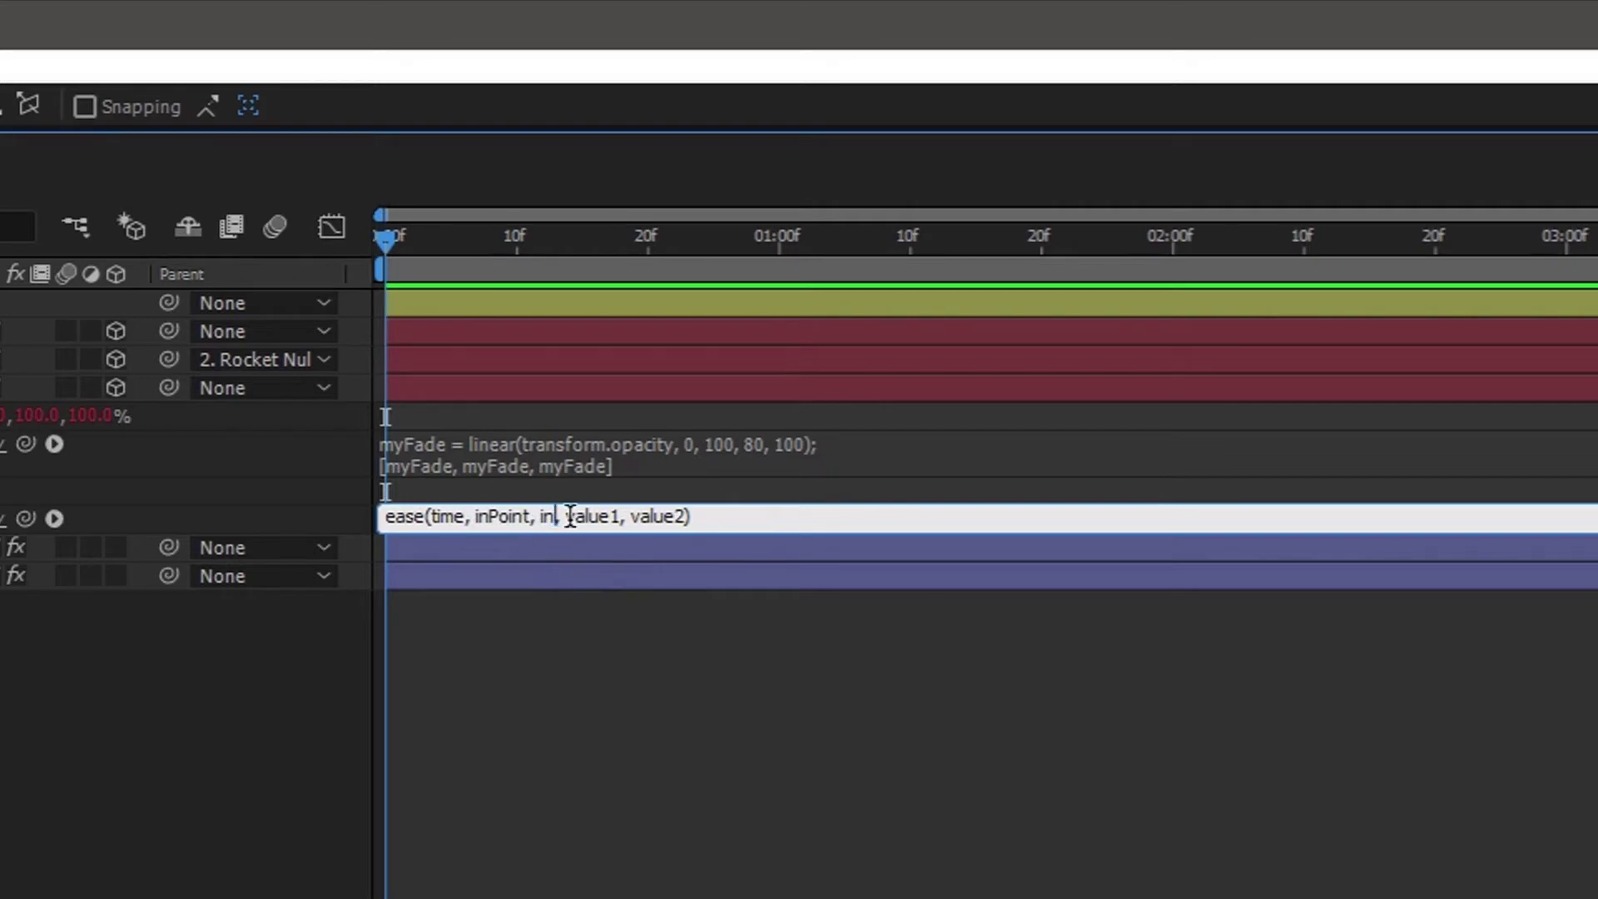
type(" + 1")
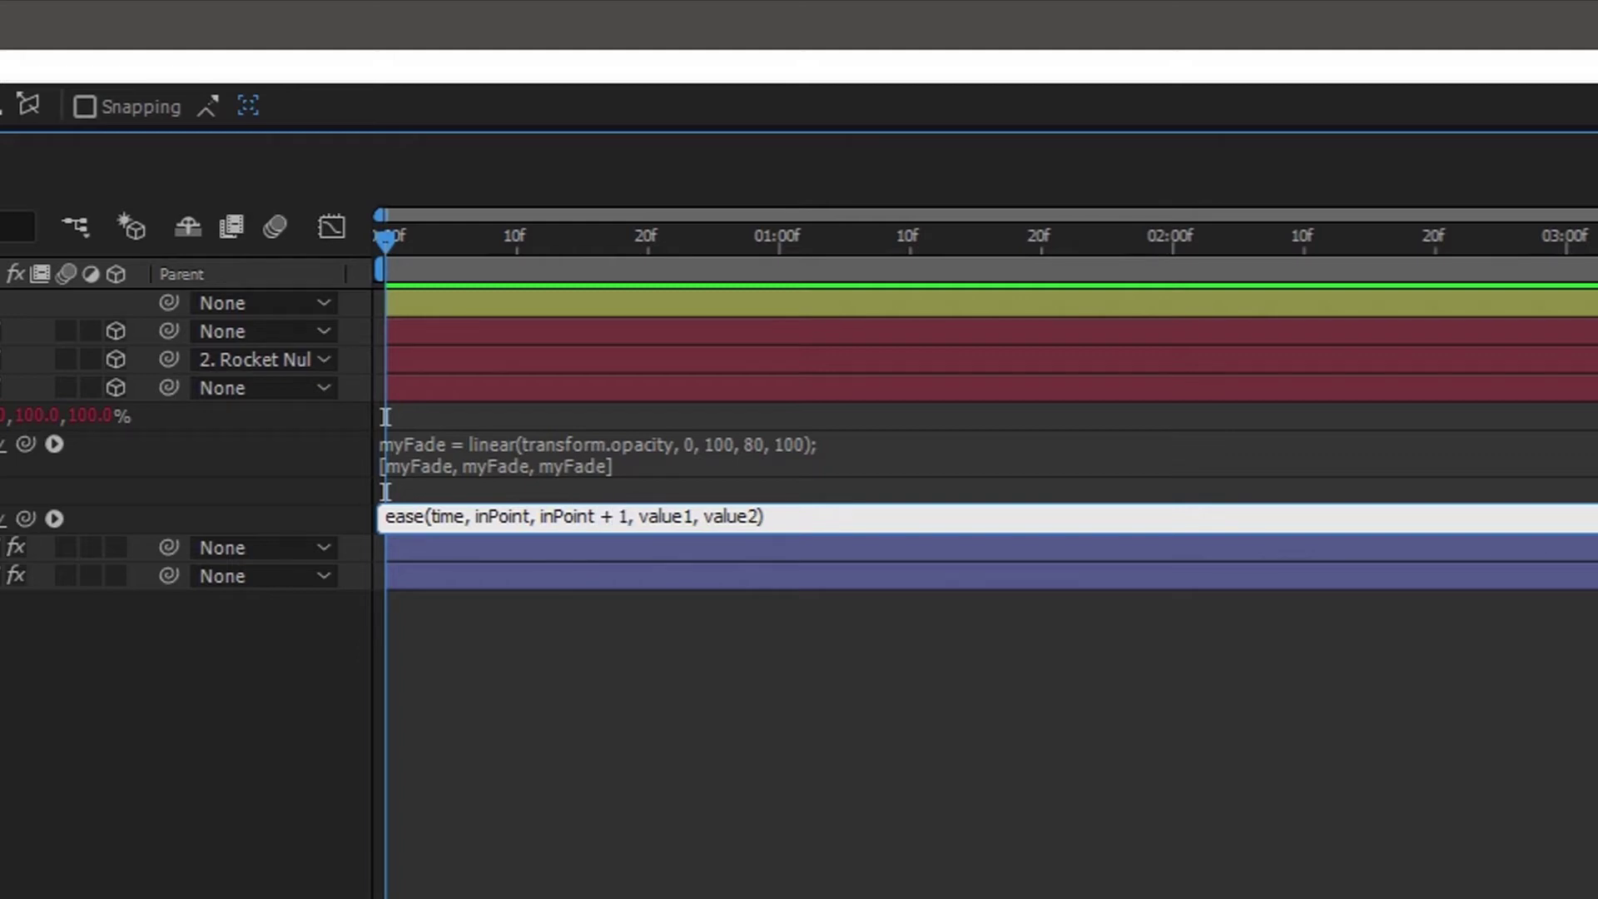
left_click_drag(639, 516, 695, 509)
type("0")
left_click_drag(659, 516, 752, 552)
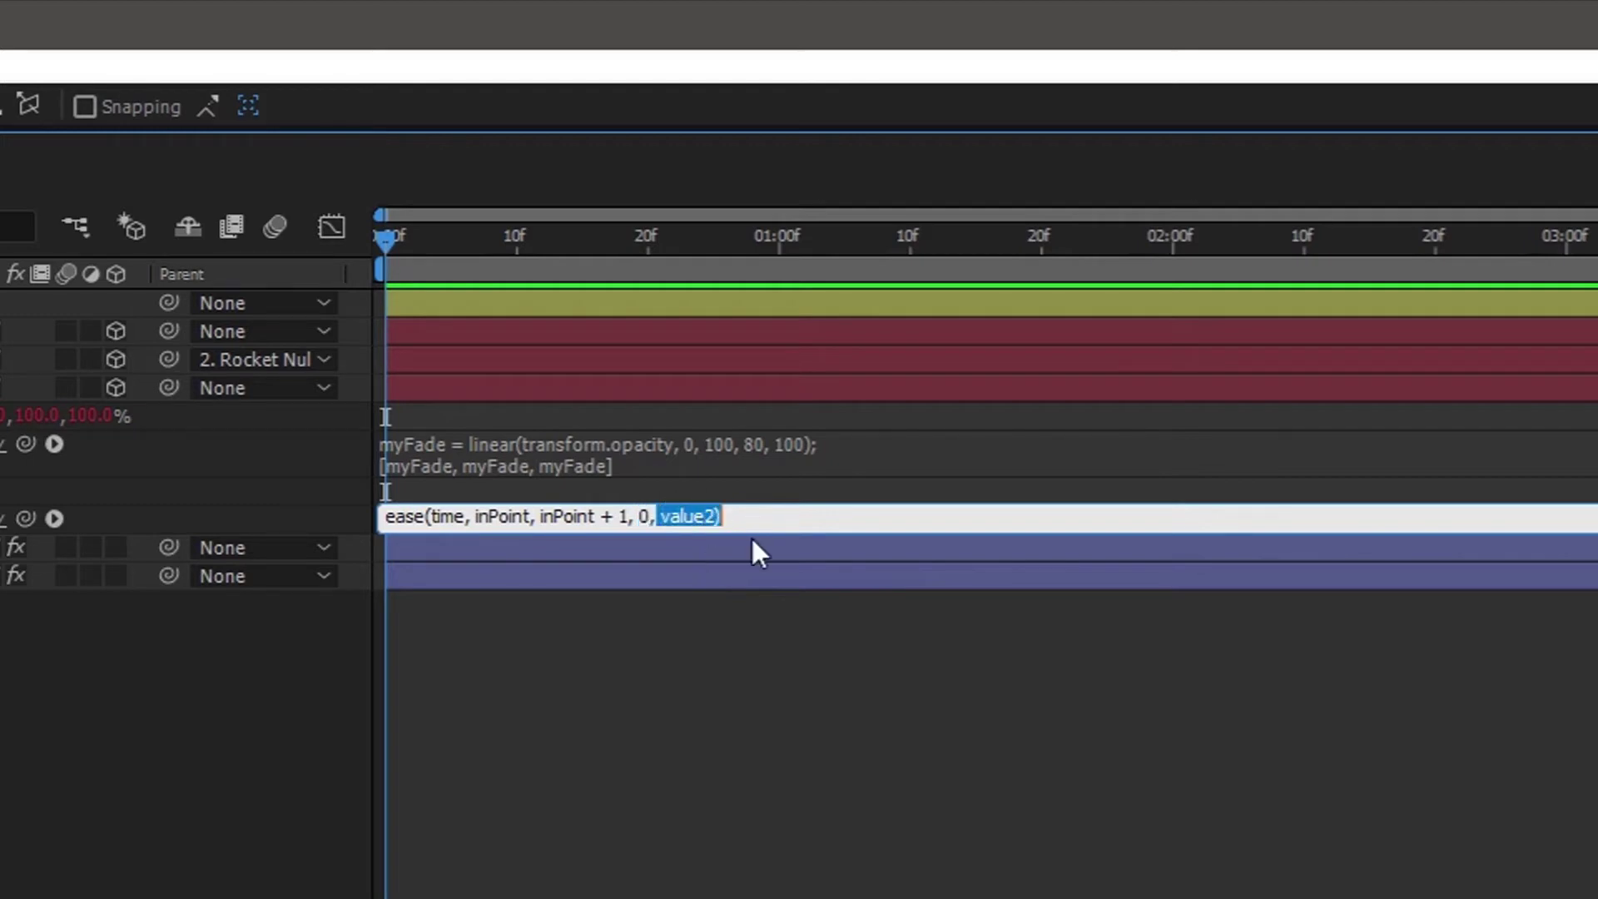
type("100)")
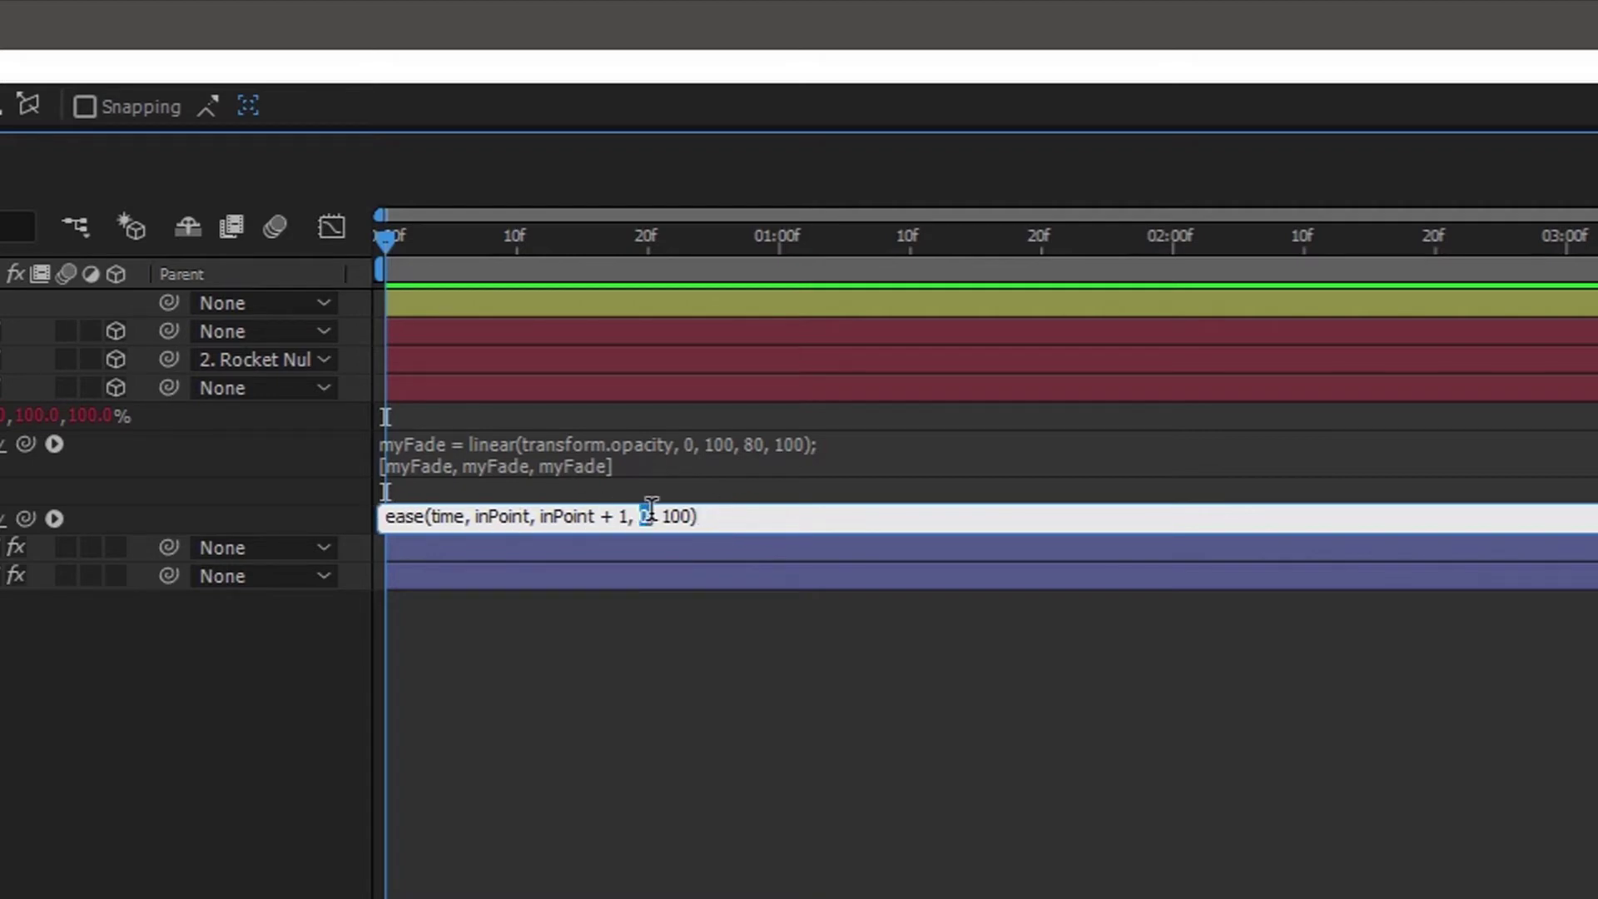
left_click_drag(670, 516, 701, 516)
left_click(705, 517)
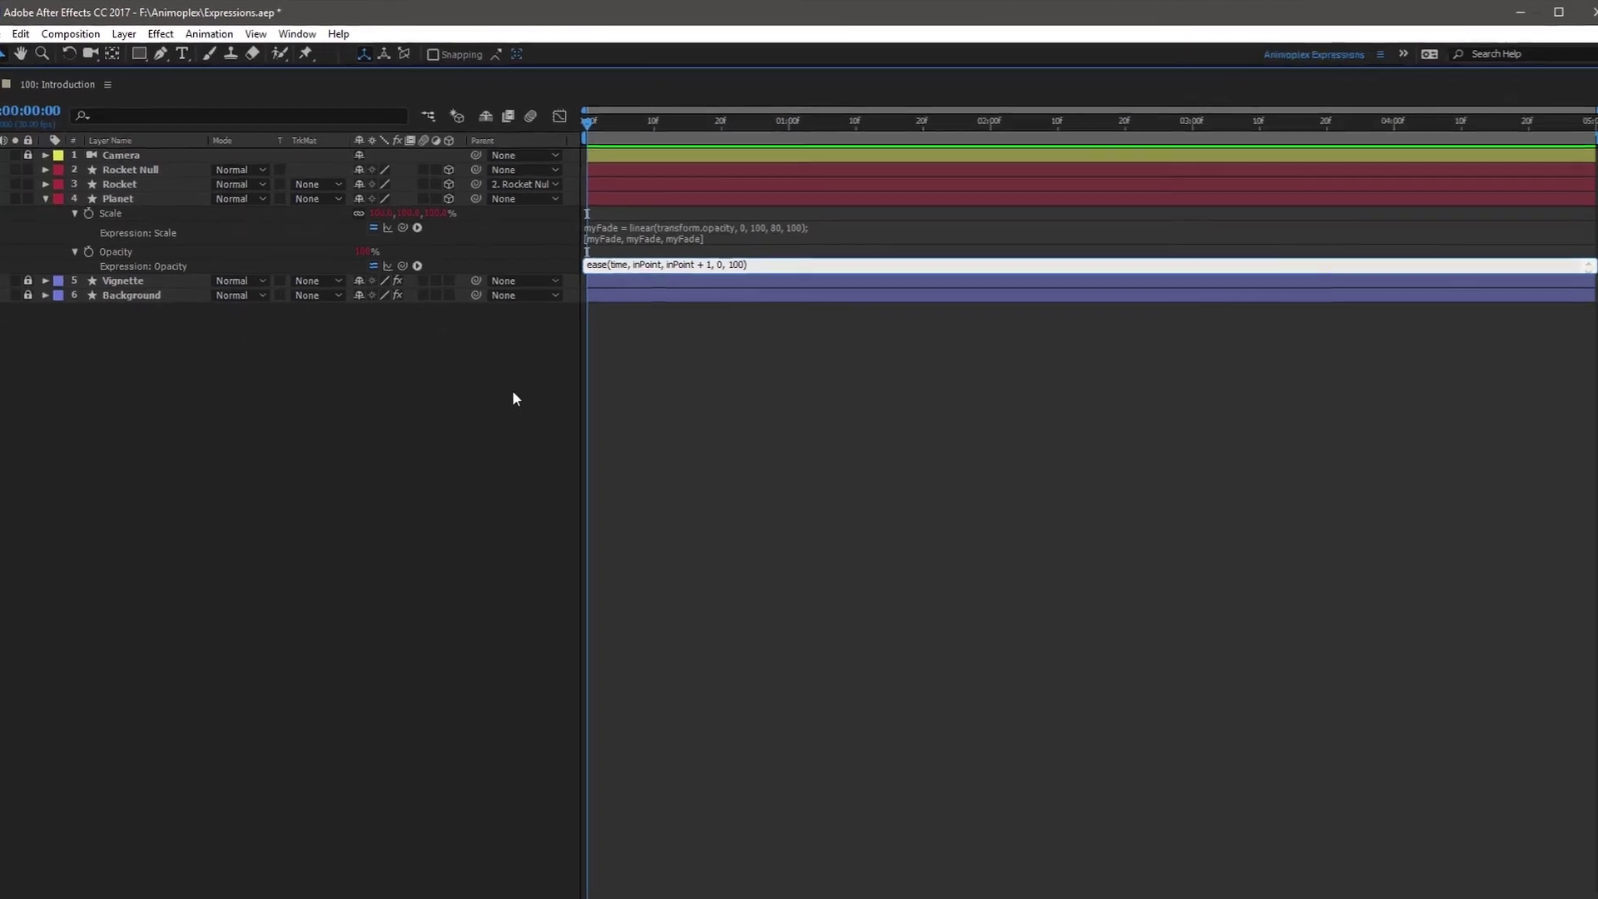
Commit the Opacity expression, restore the workspace, scrub past the start and play the preview.
key("grave")
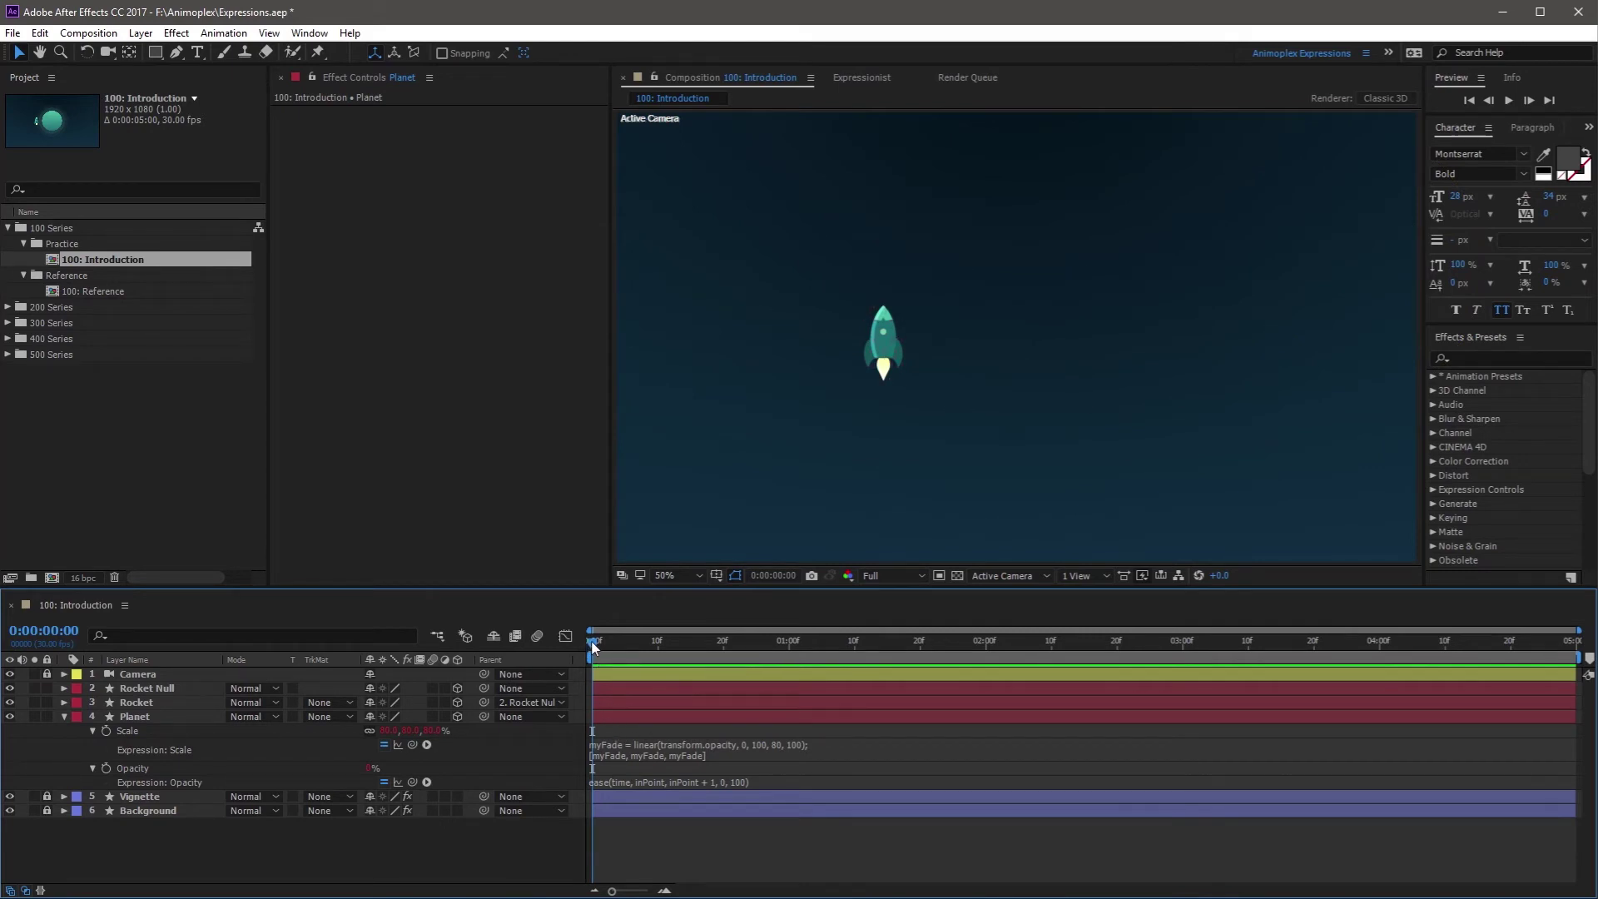
left_click_drag(593, 642, 792, 670)
key("space")
key("space")
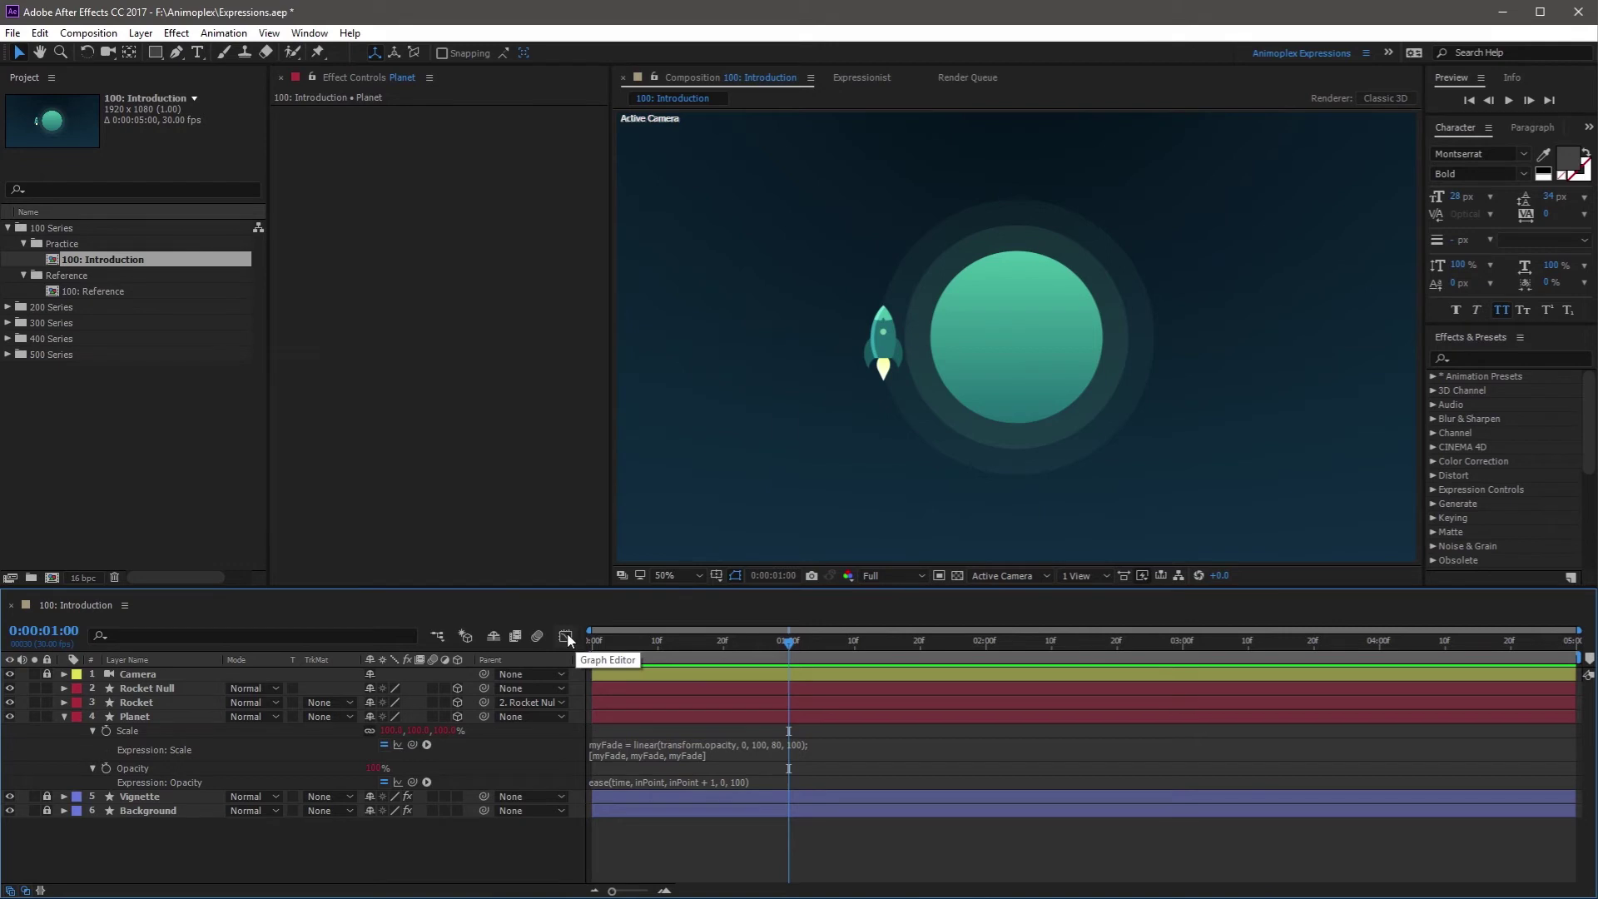
left_click(565, 636)
left_click(446, 731)
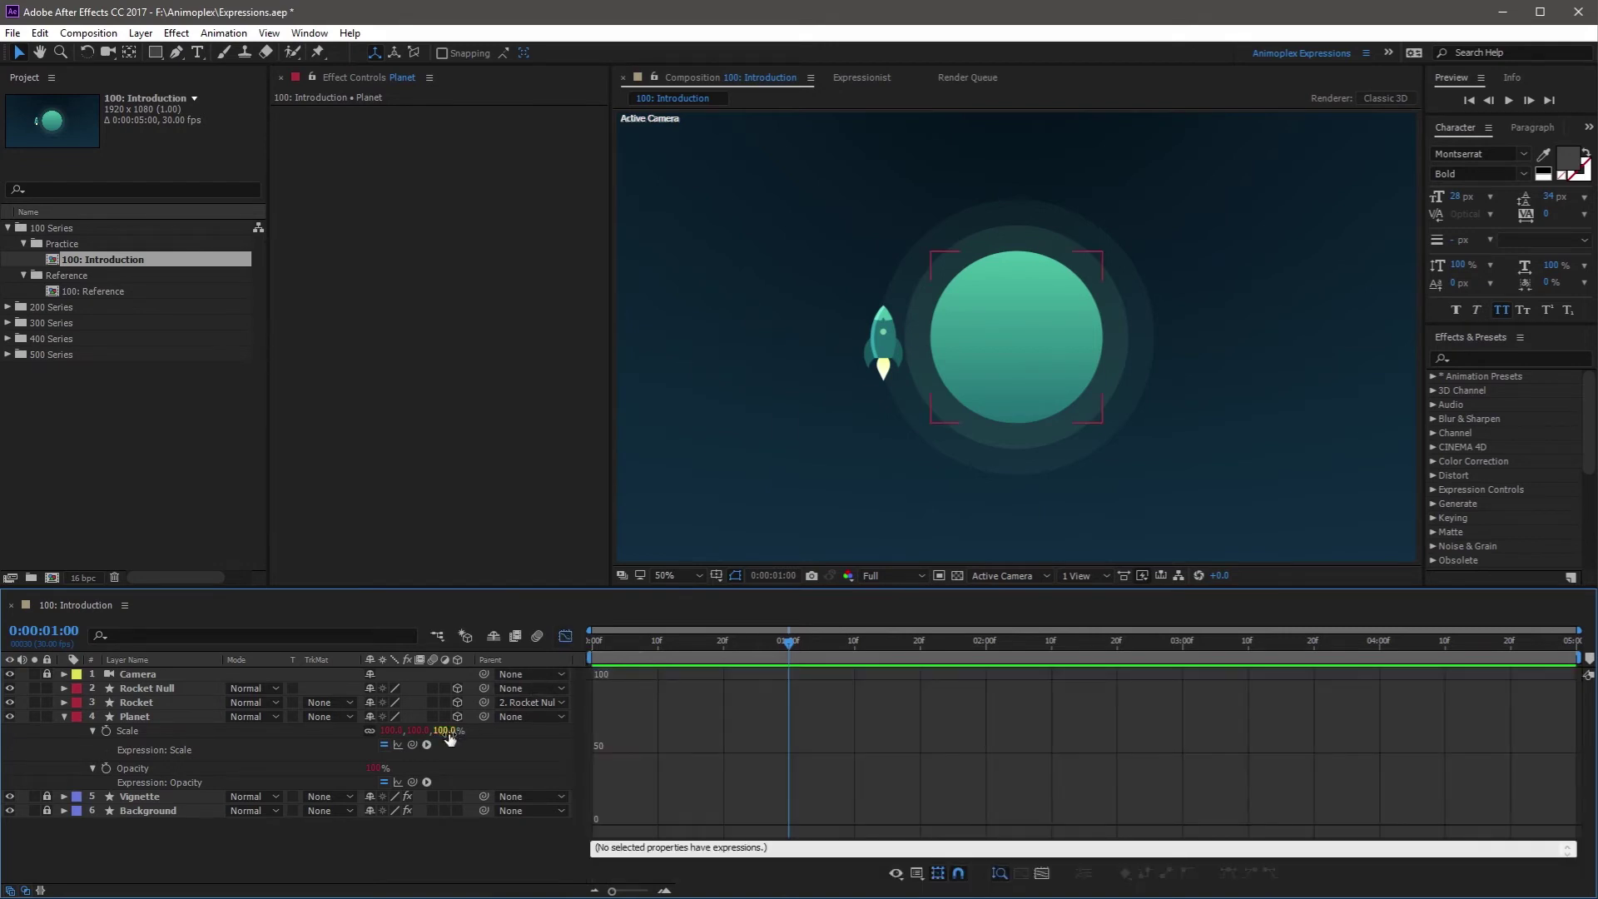
left_click(398, 782)
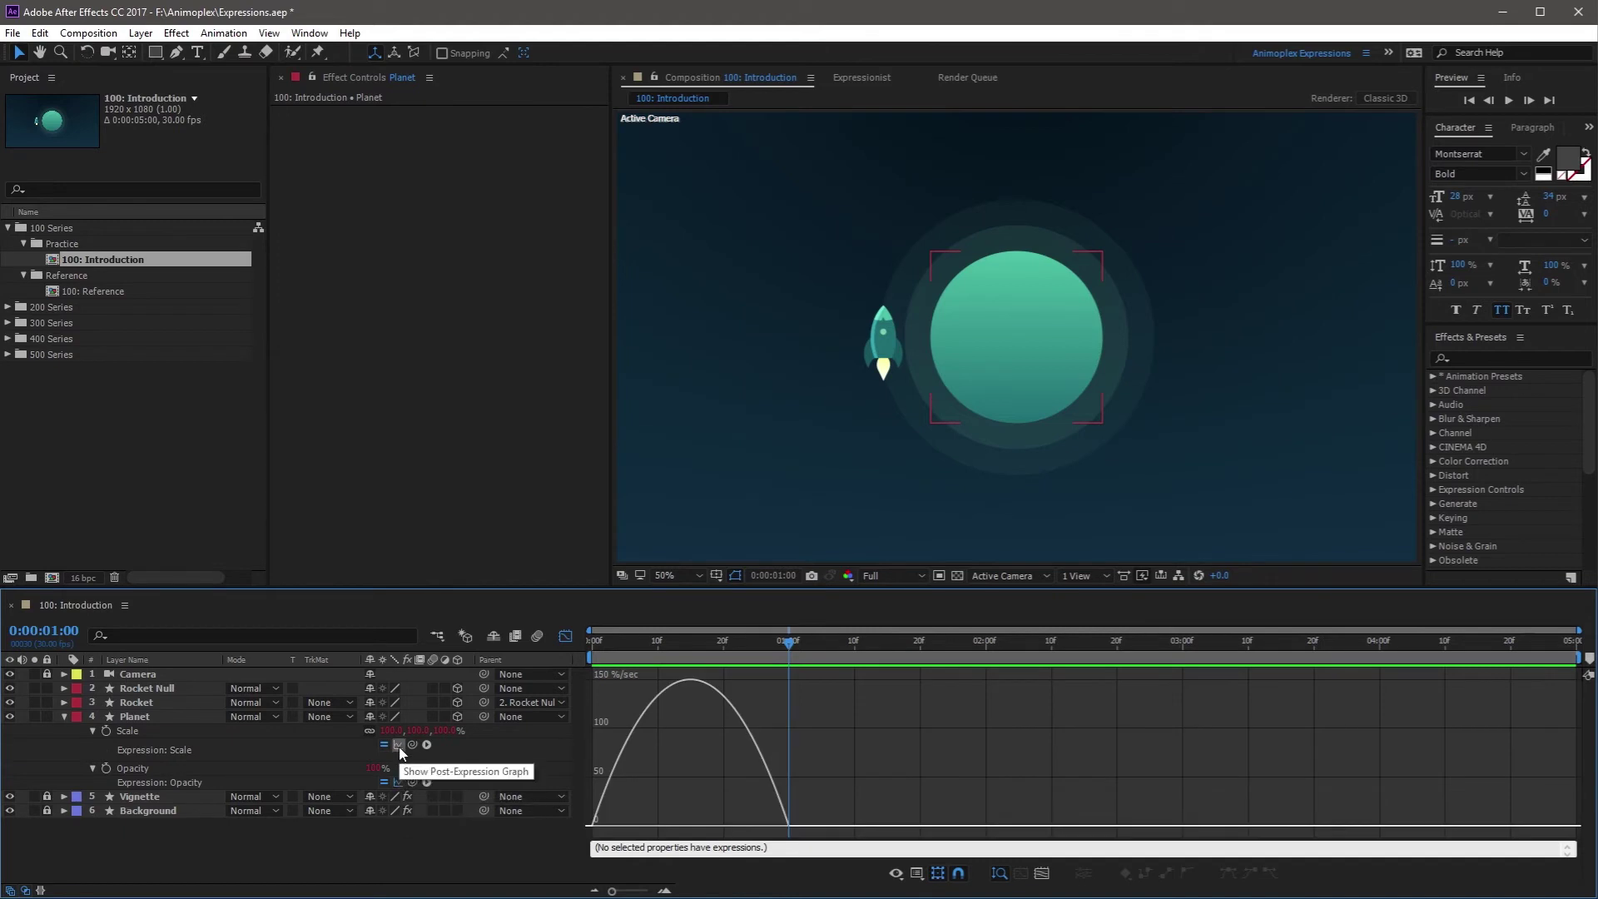
left_click(472, 837)
left_click(377, 767)
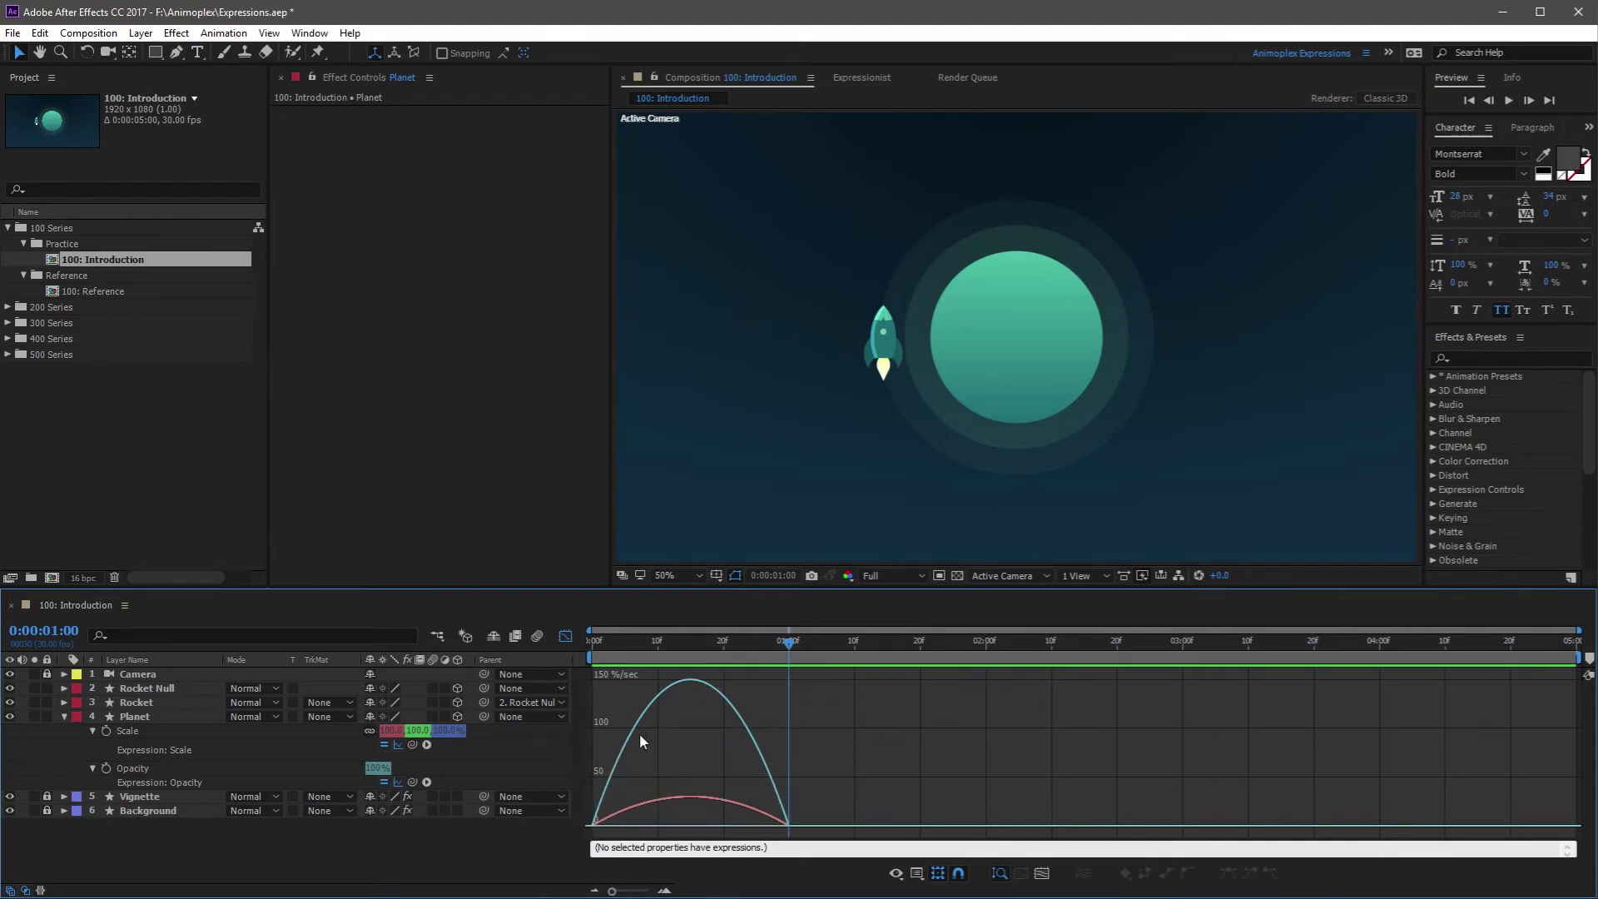
left_click(511, 763)
mouse_move(622, 819)
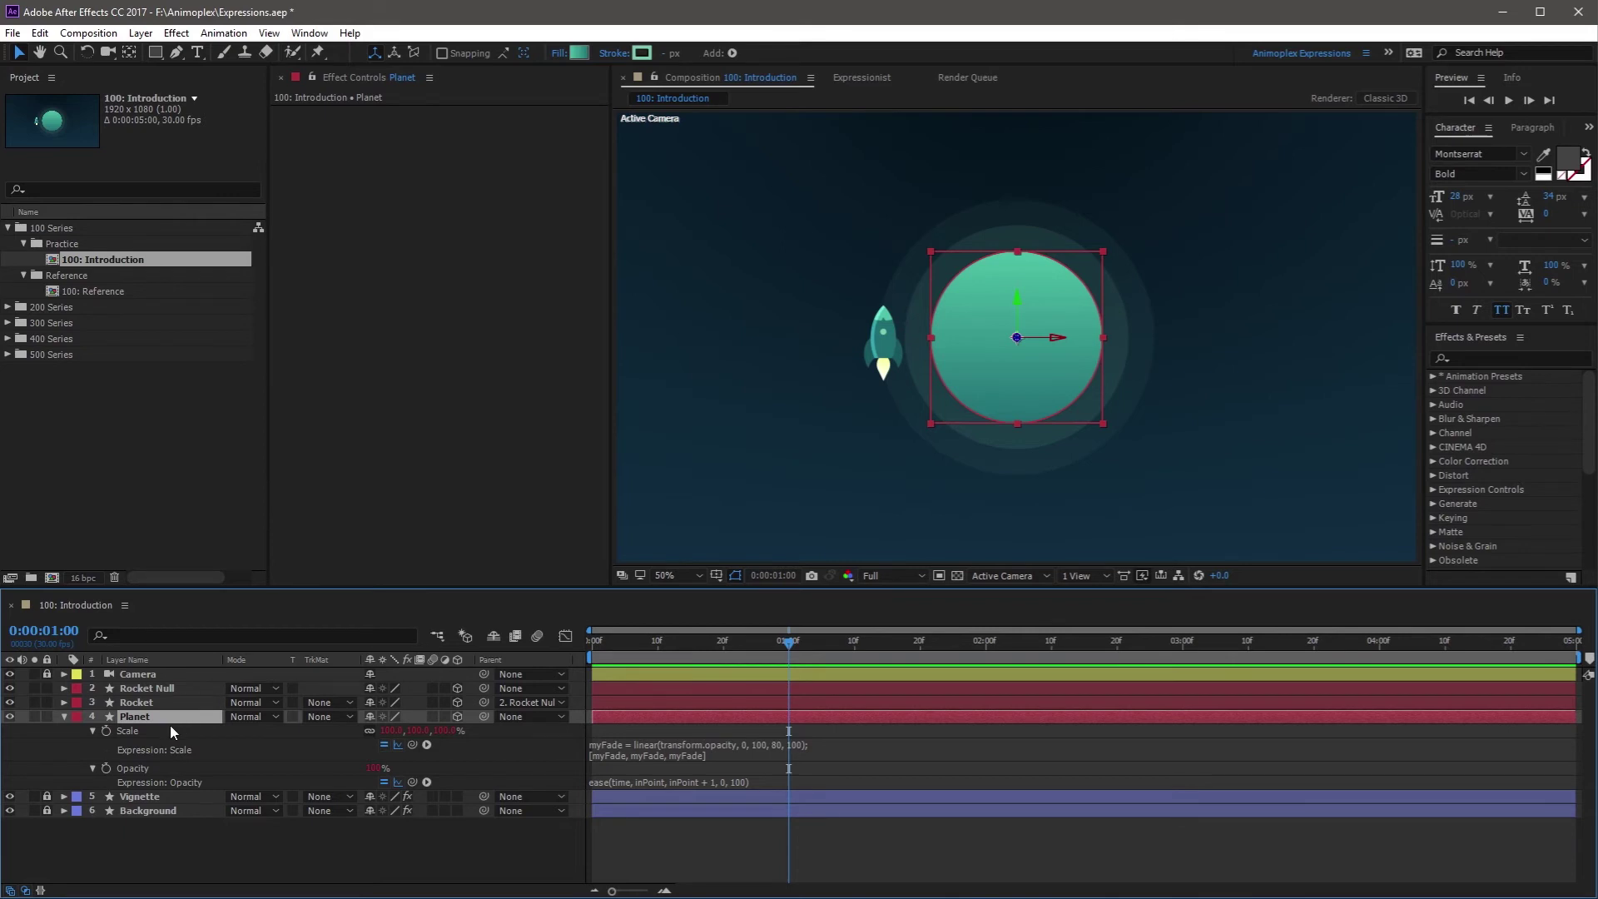
Add an Expression Controls > Slider Control to Planet, rename it Planet Scale, and set it to 50.
left_click(177, 33)
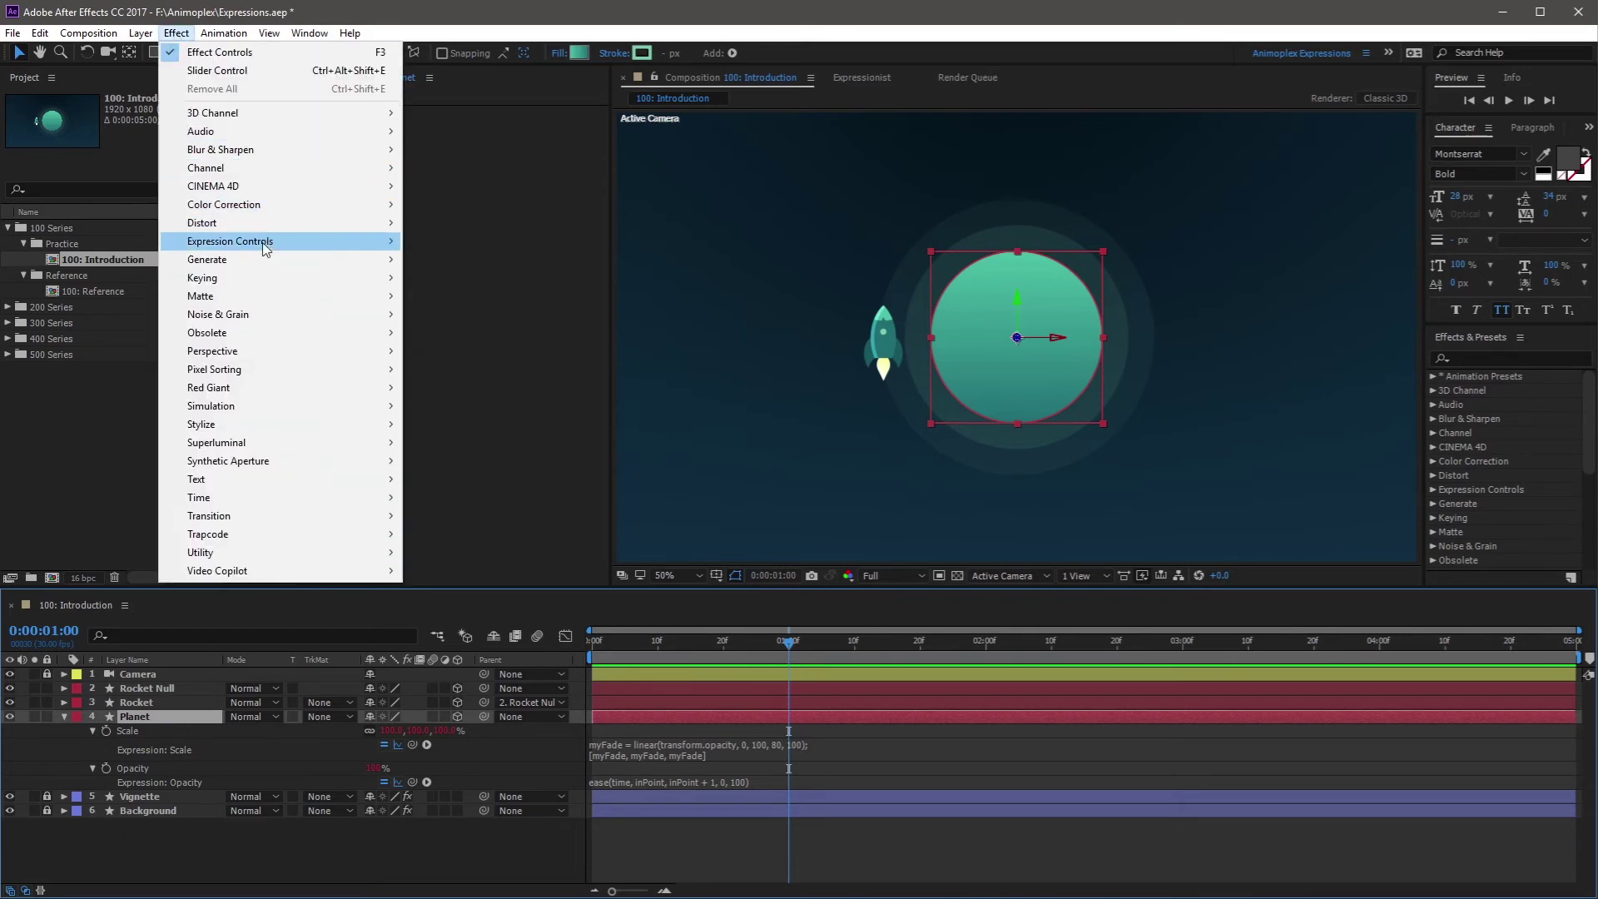
mouse_move(266, 250)
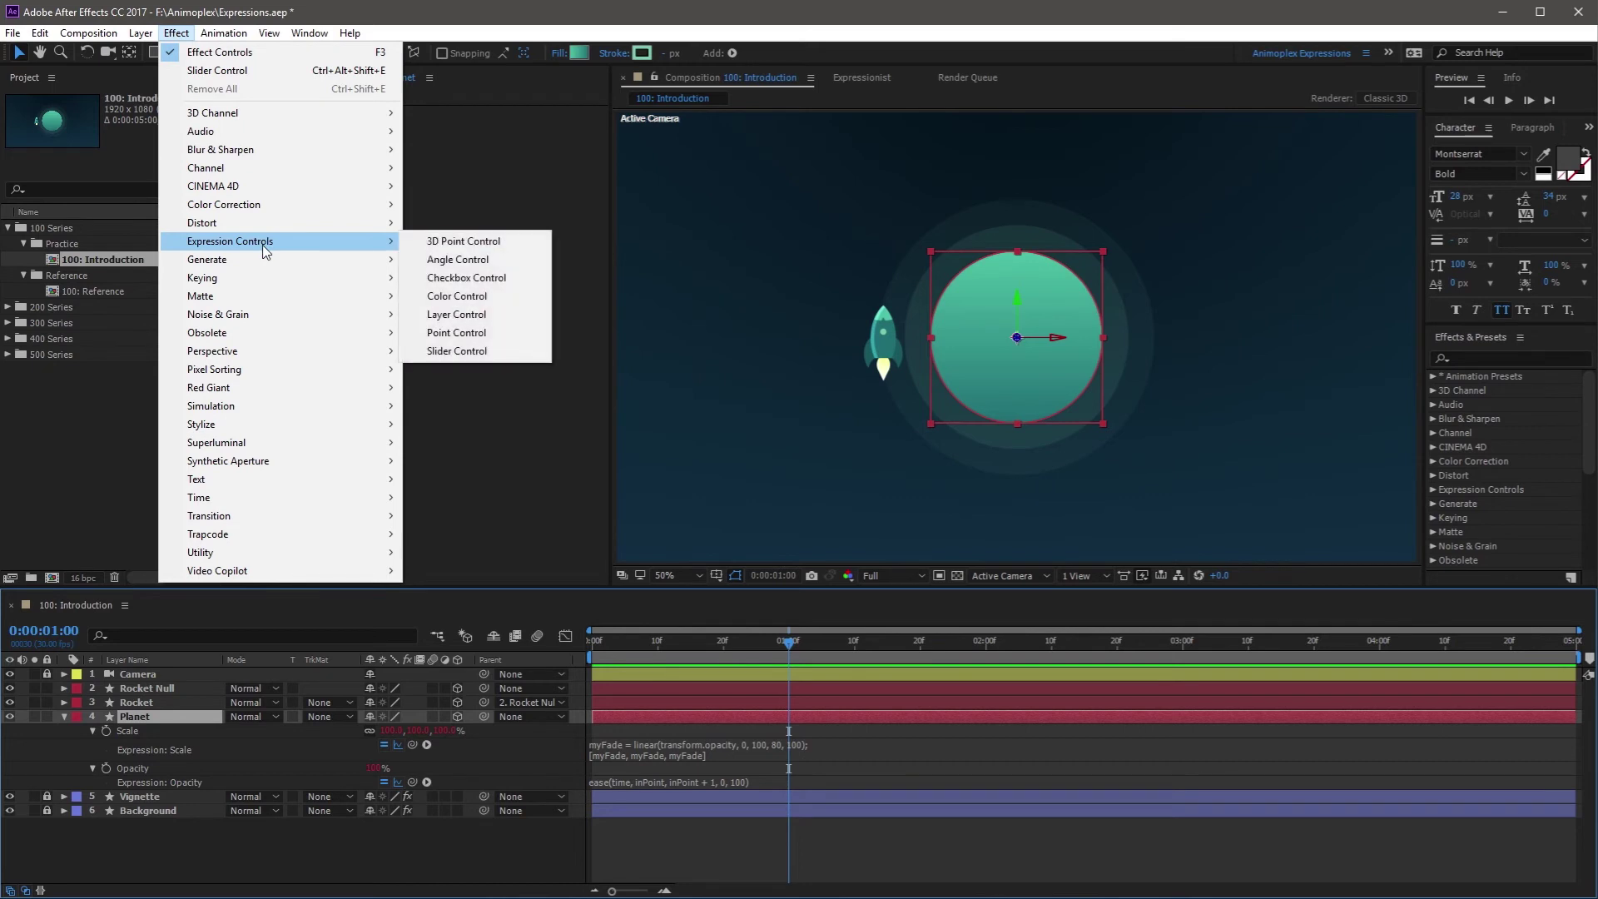
left_click(469, 352)
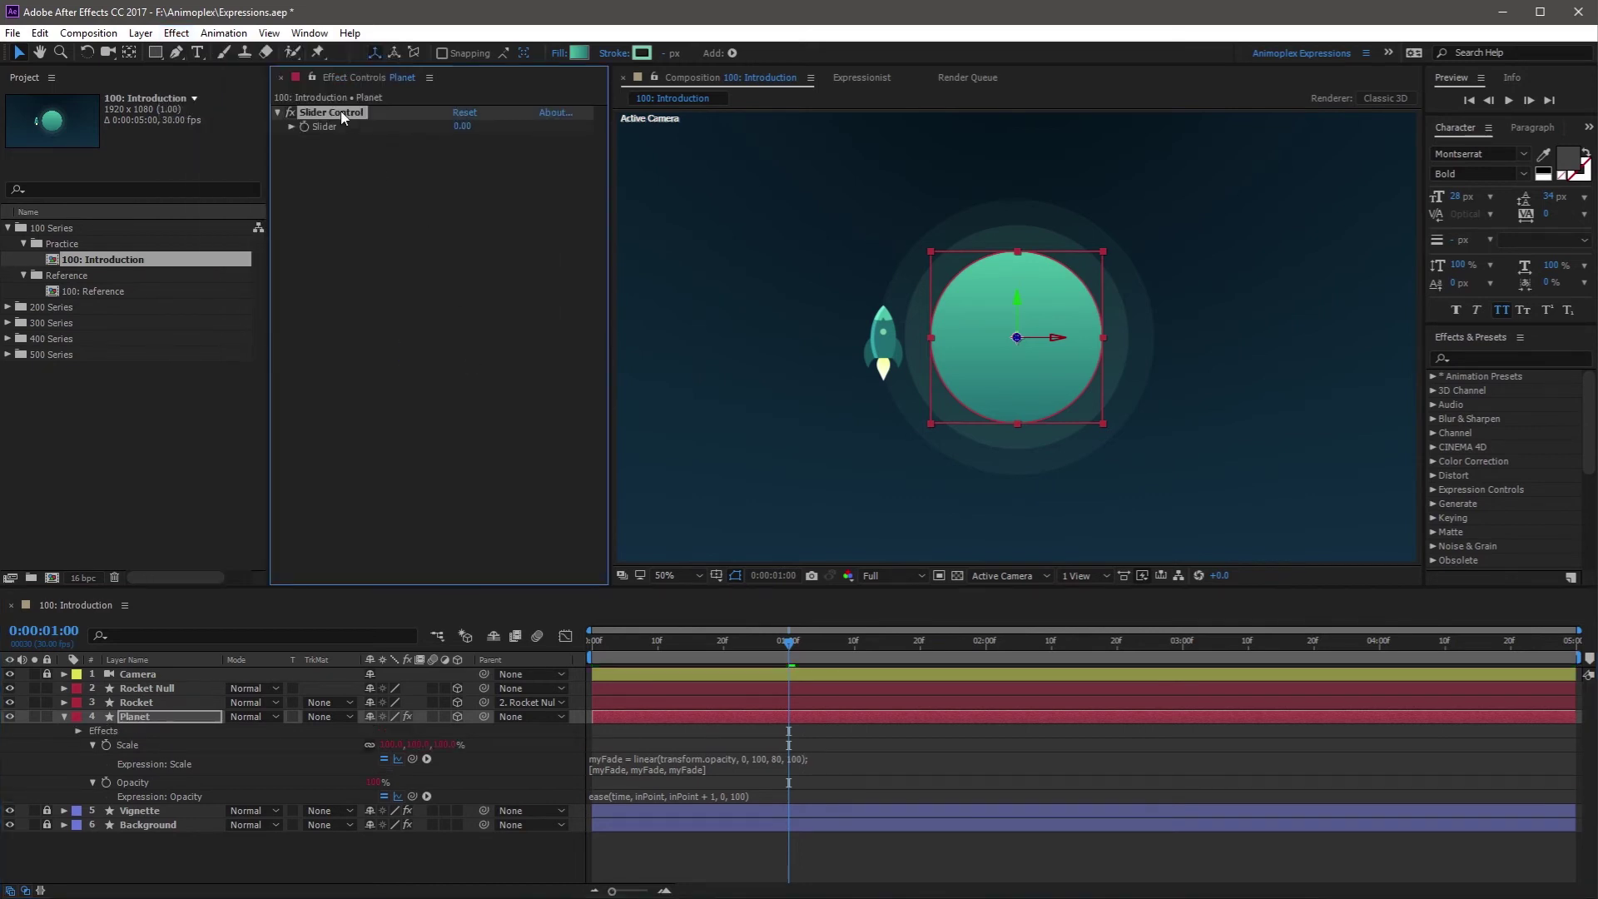
key("Return")
type("Planet Scale")
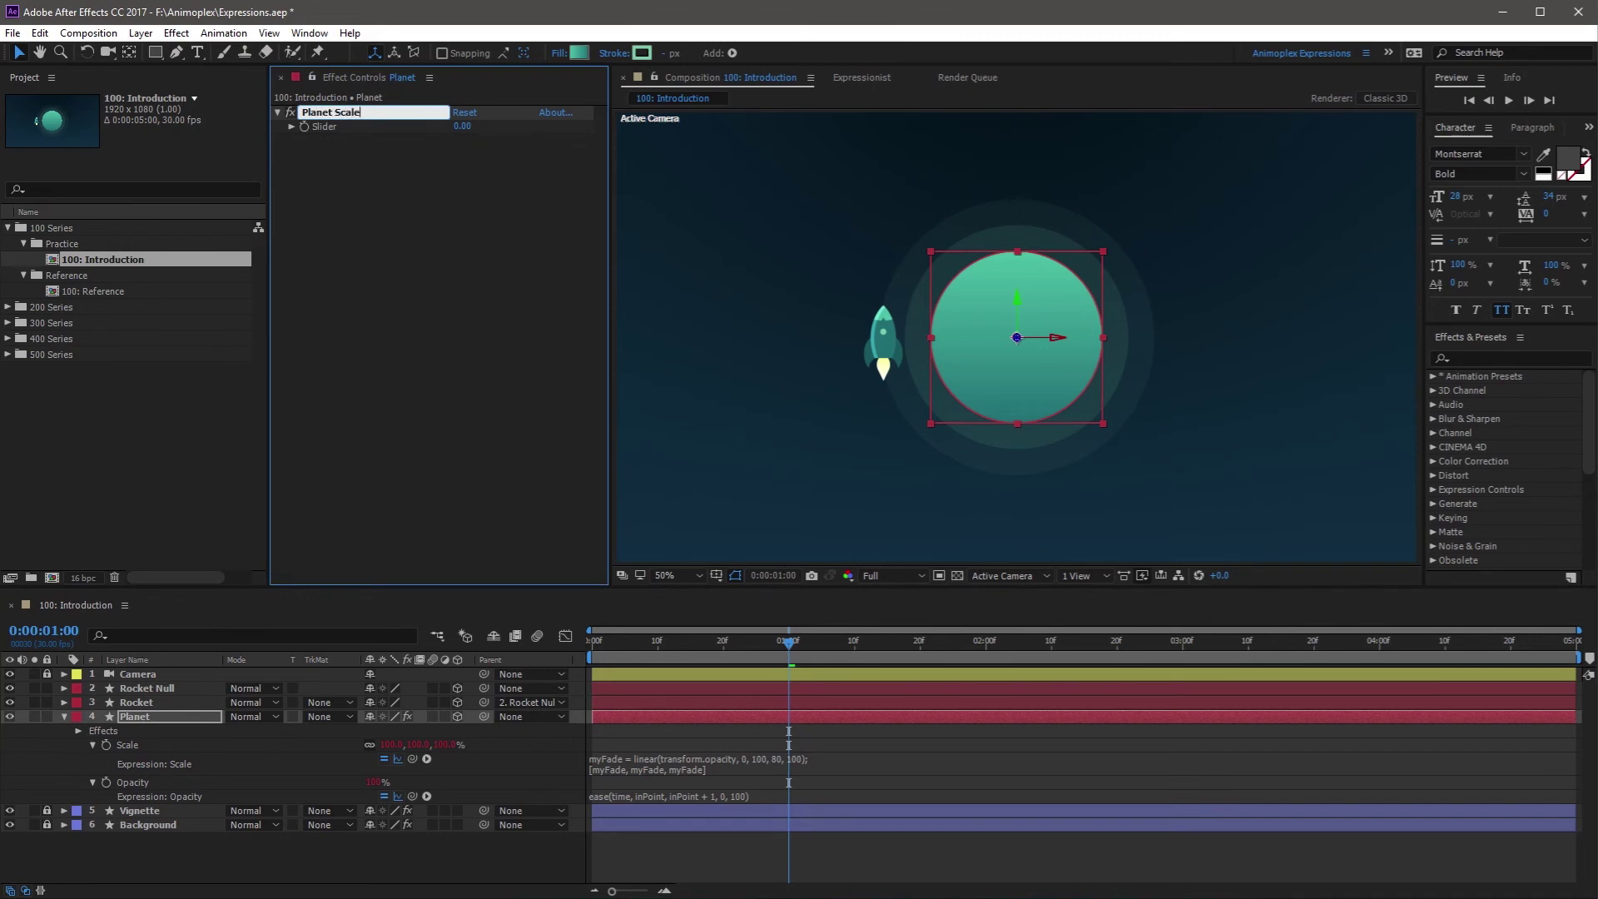
key("Return")
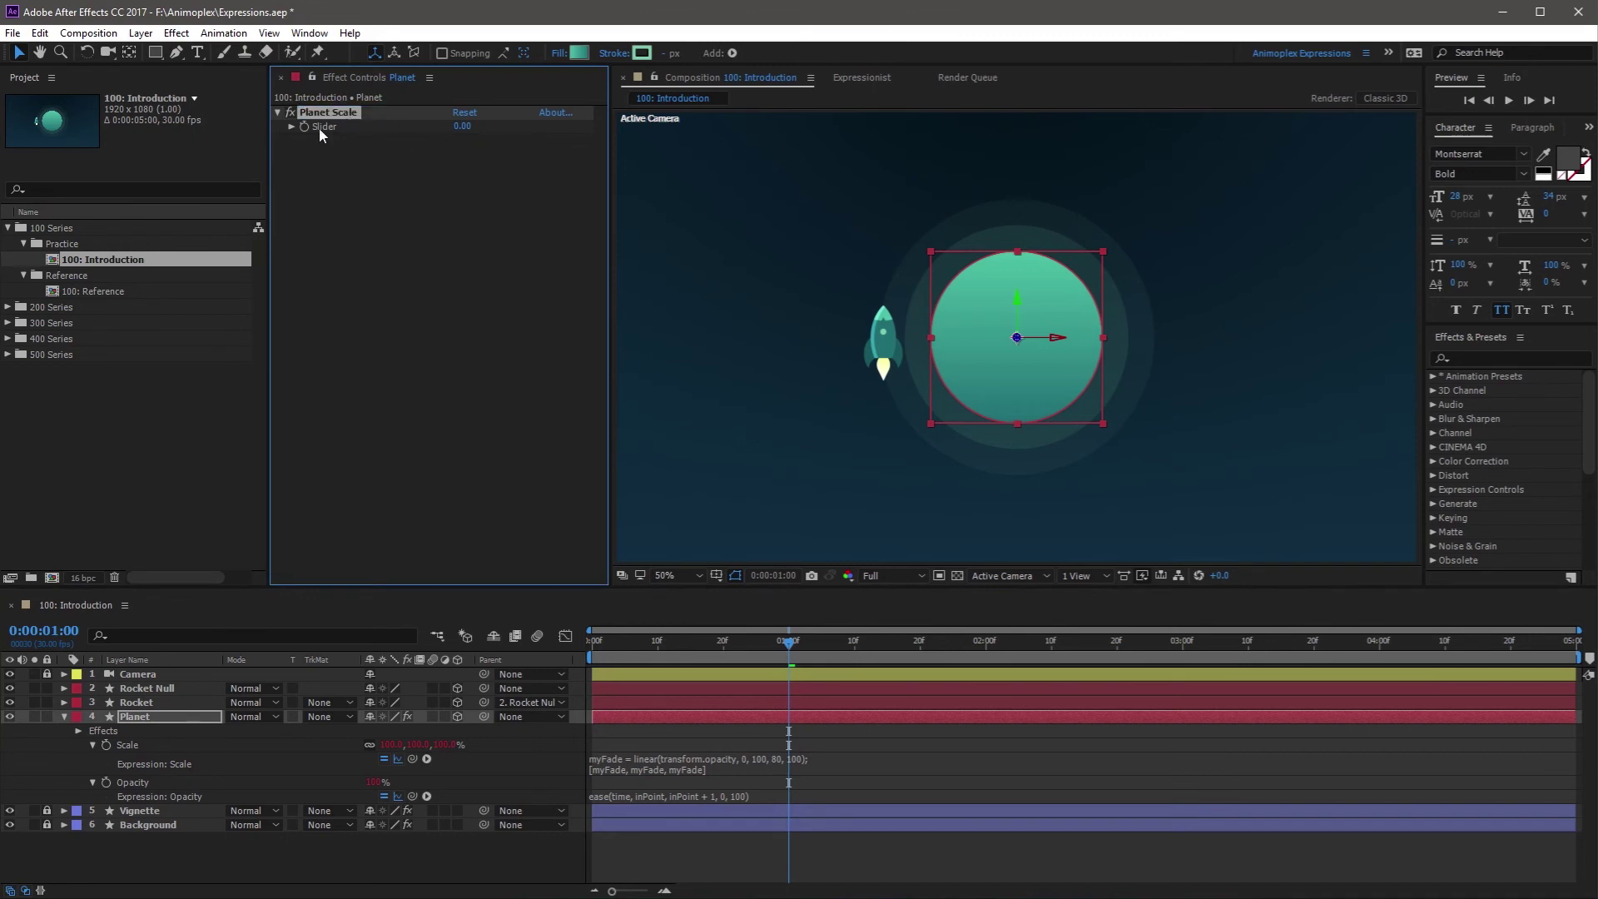
left_click(461, 125)
type("50")
key("Return")
Pick-whip the 80 in the Scale expression to effect("Planet Scale")("Slider") and commit.
left_click(157, 714)
left_click(760, 760)
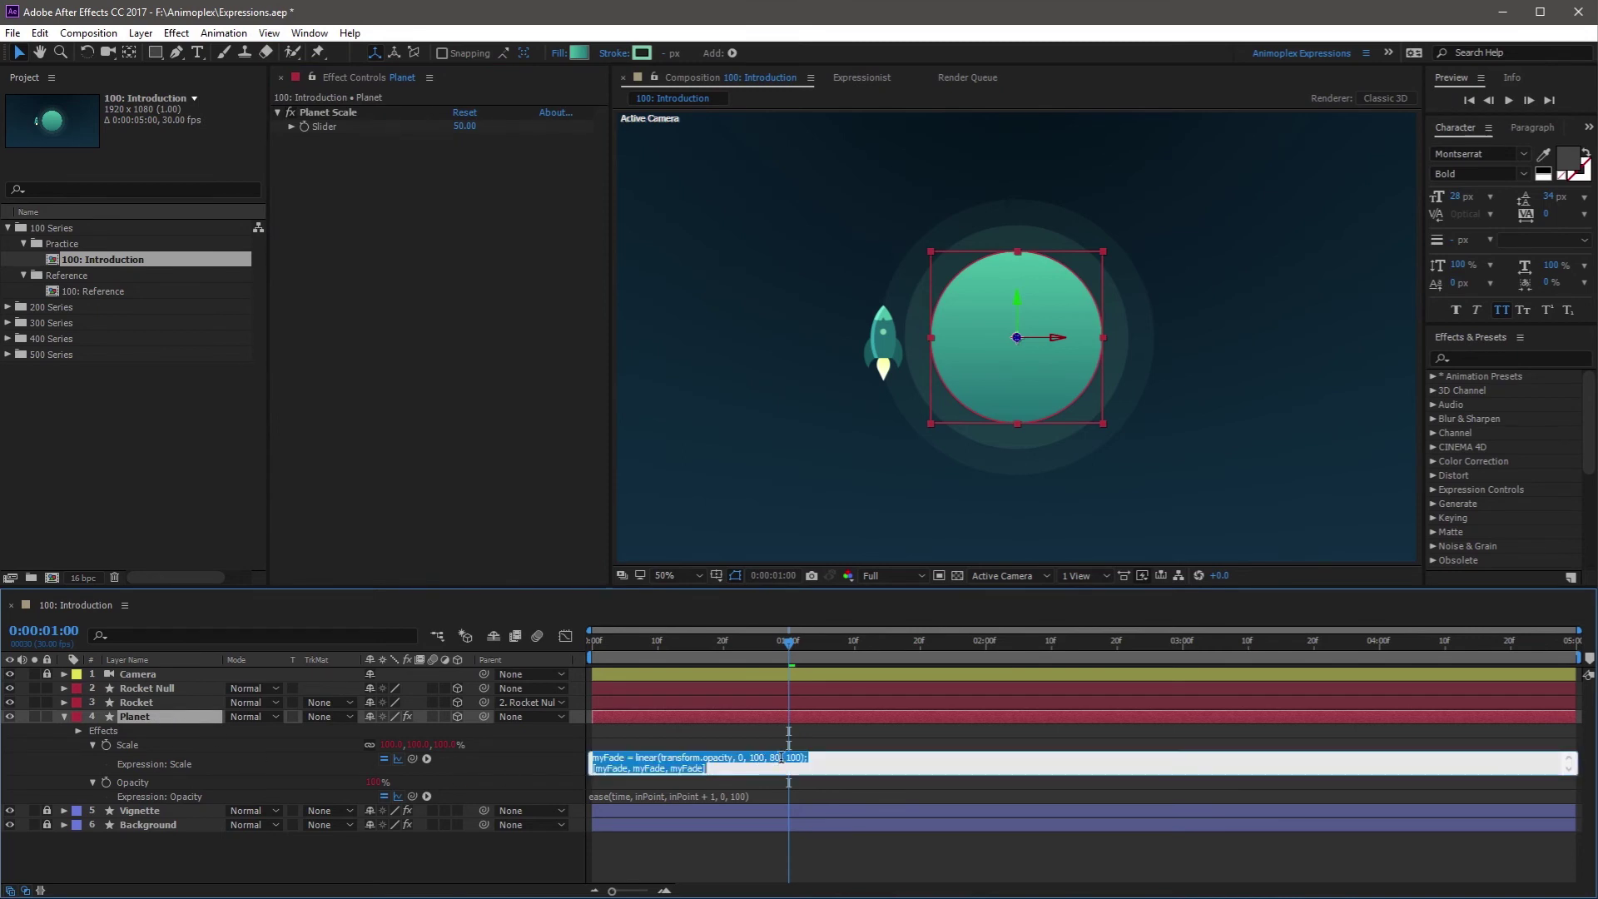
left_click(772, 758)
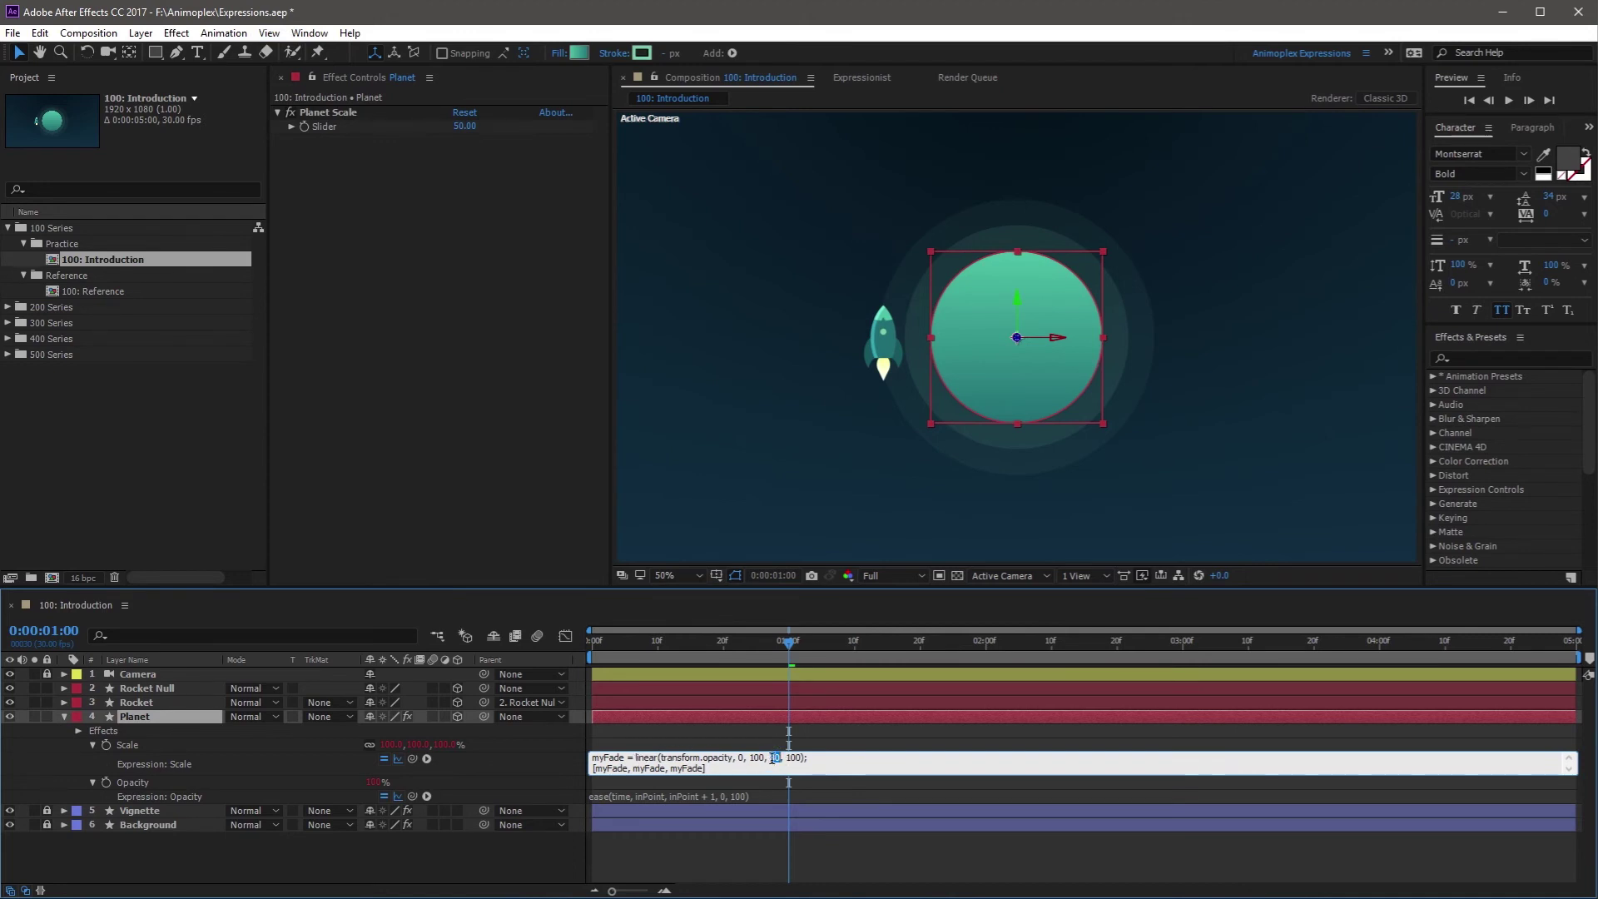
left_click_drag(412, 758, 323, 123)
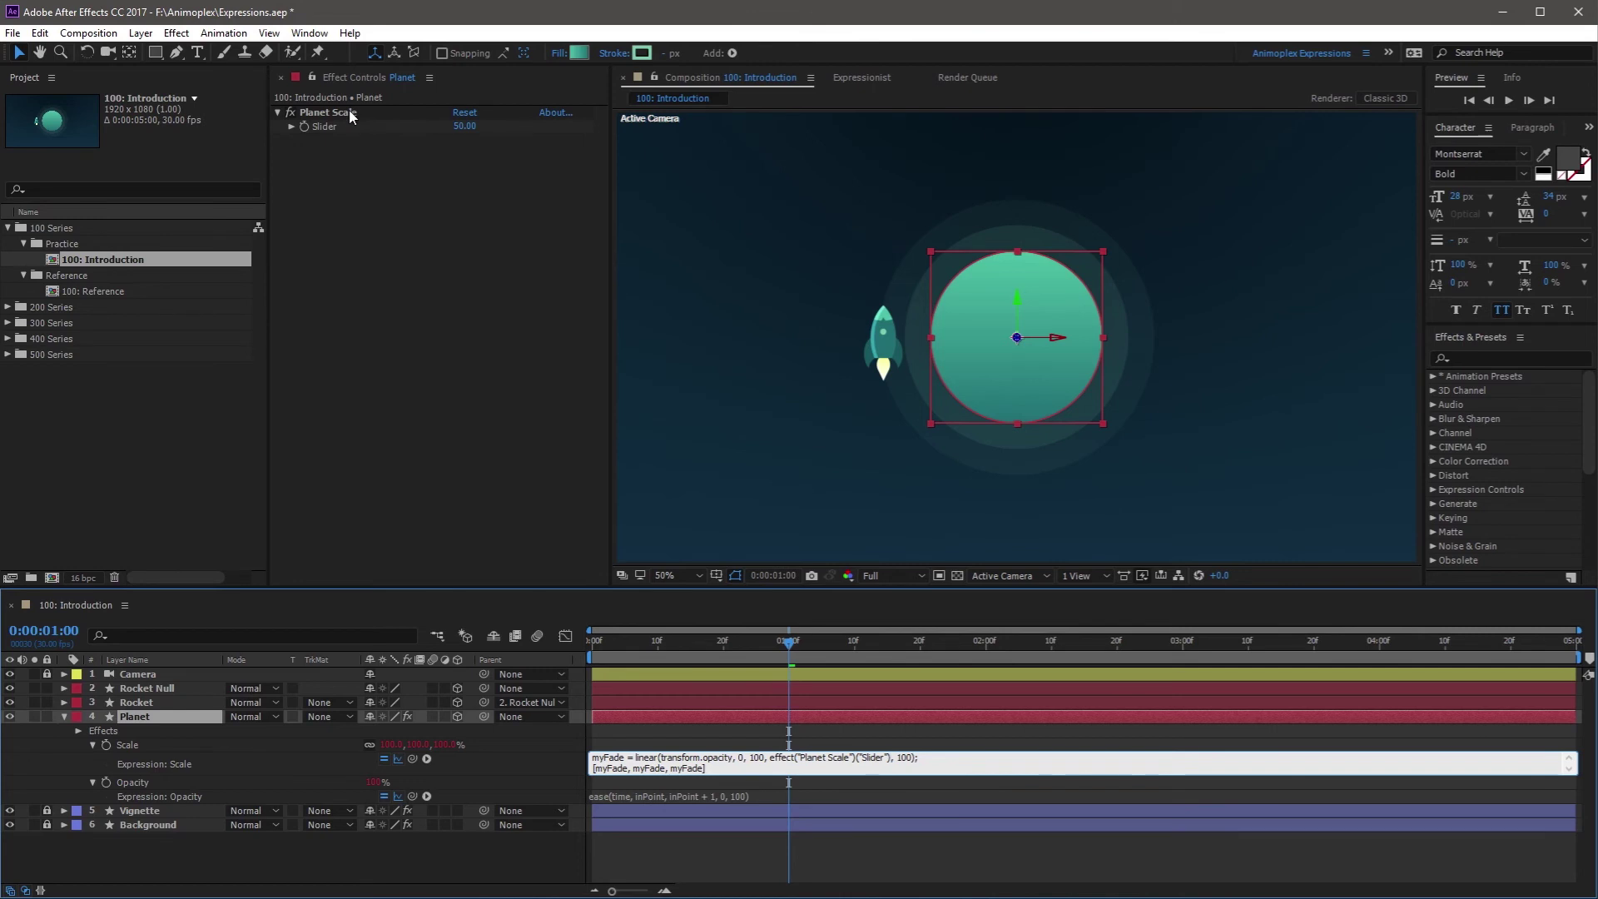
left_click(558, 765)
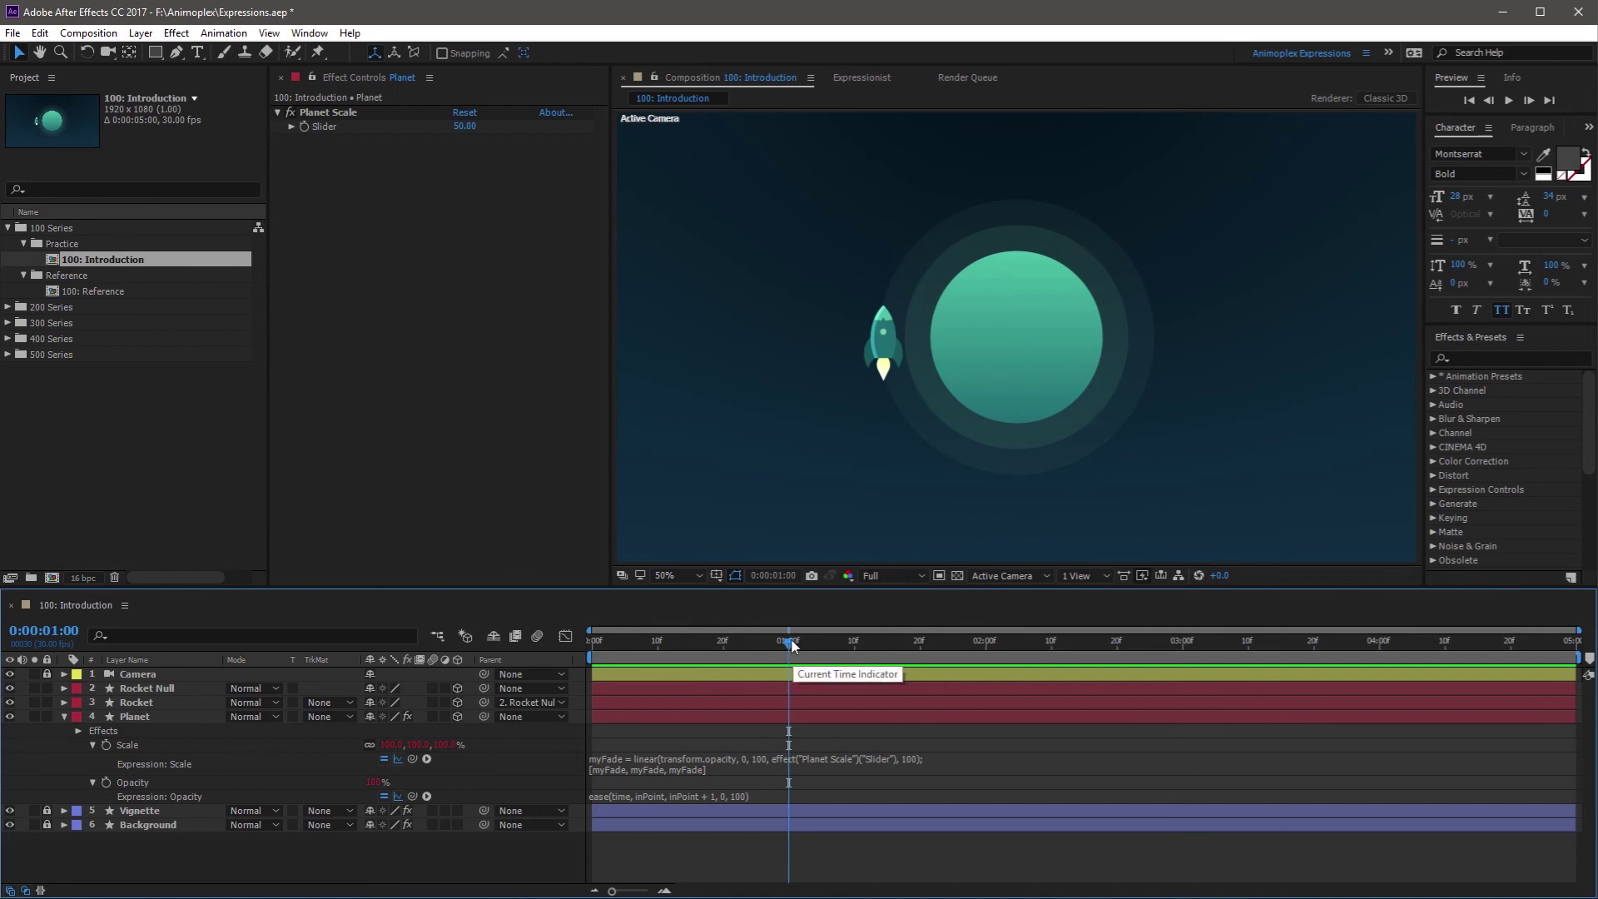
At the composition start, set the Planet Scale slider value to 0.
left_click_drag(750, 649, 572, 666)
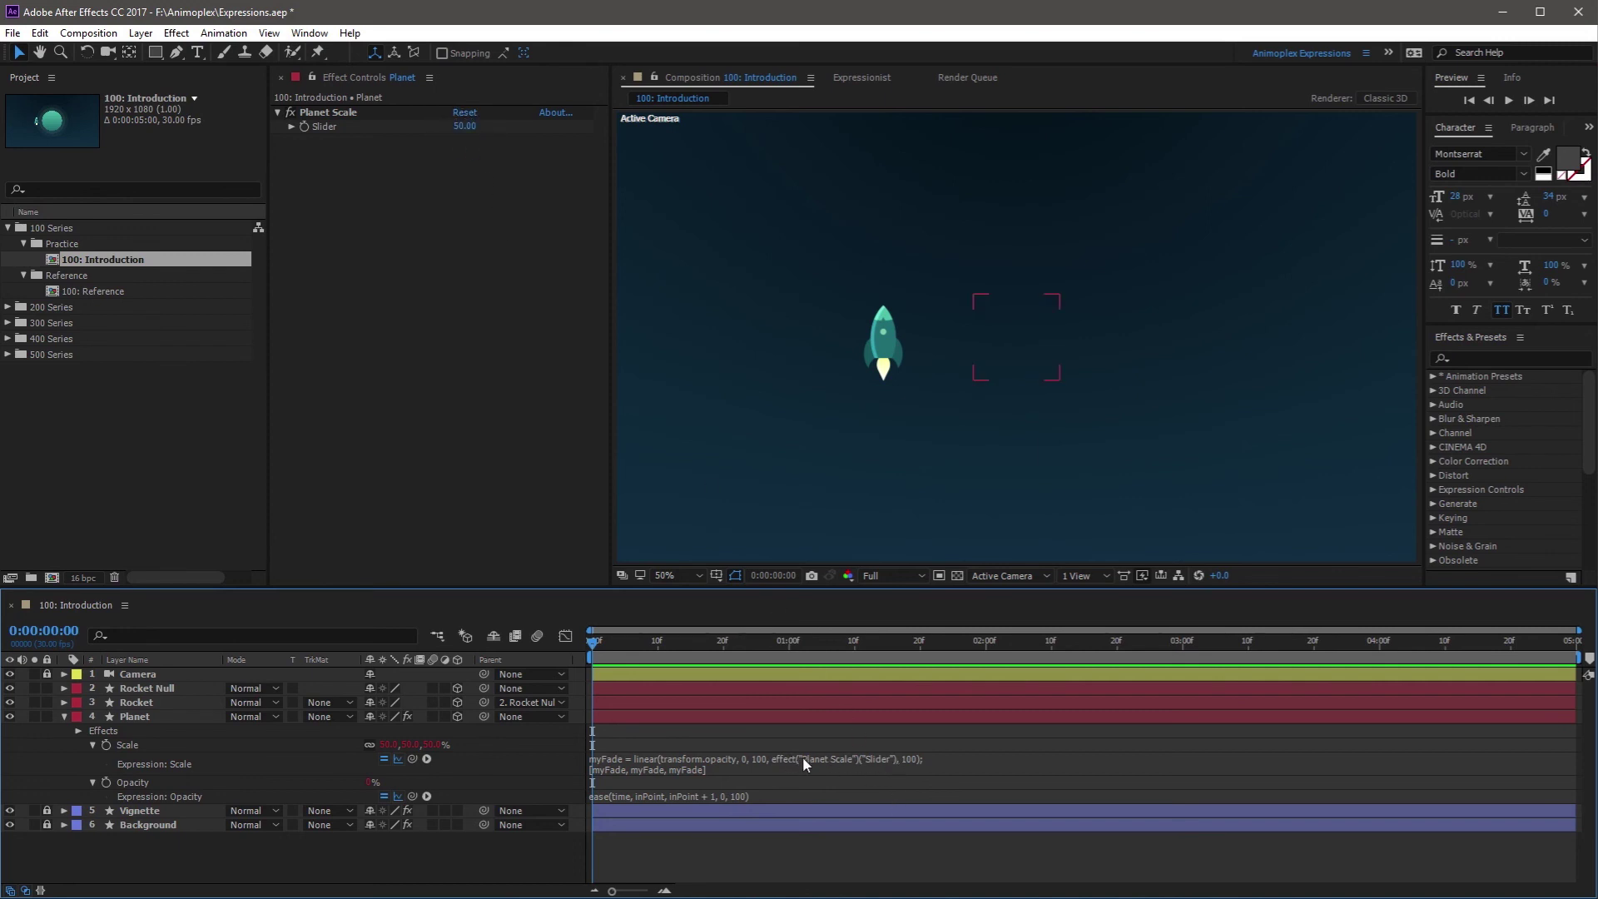
left_click(464, 127)
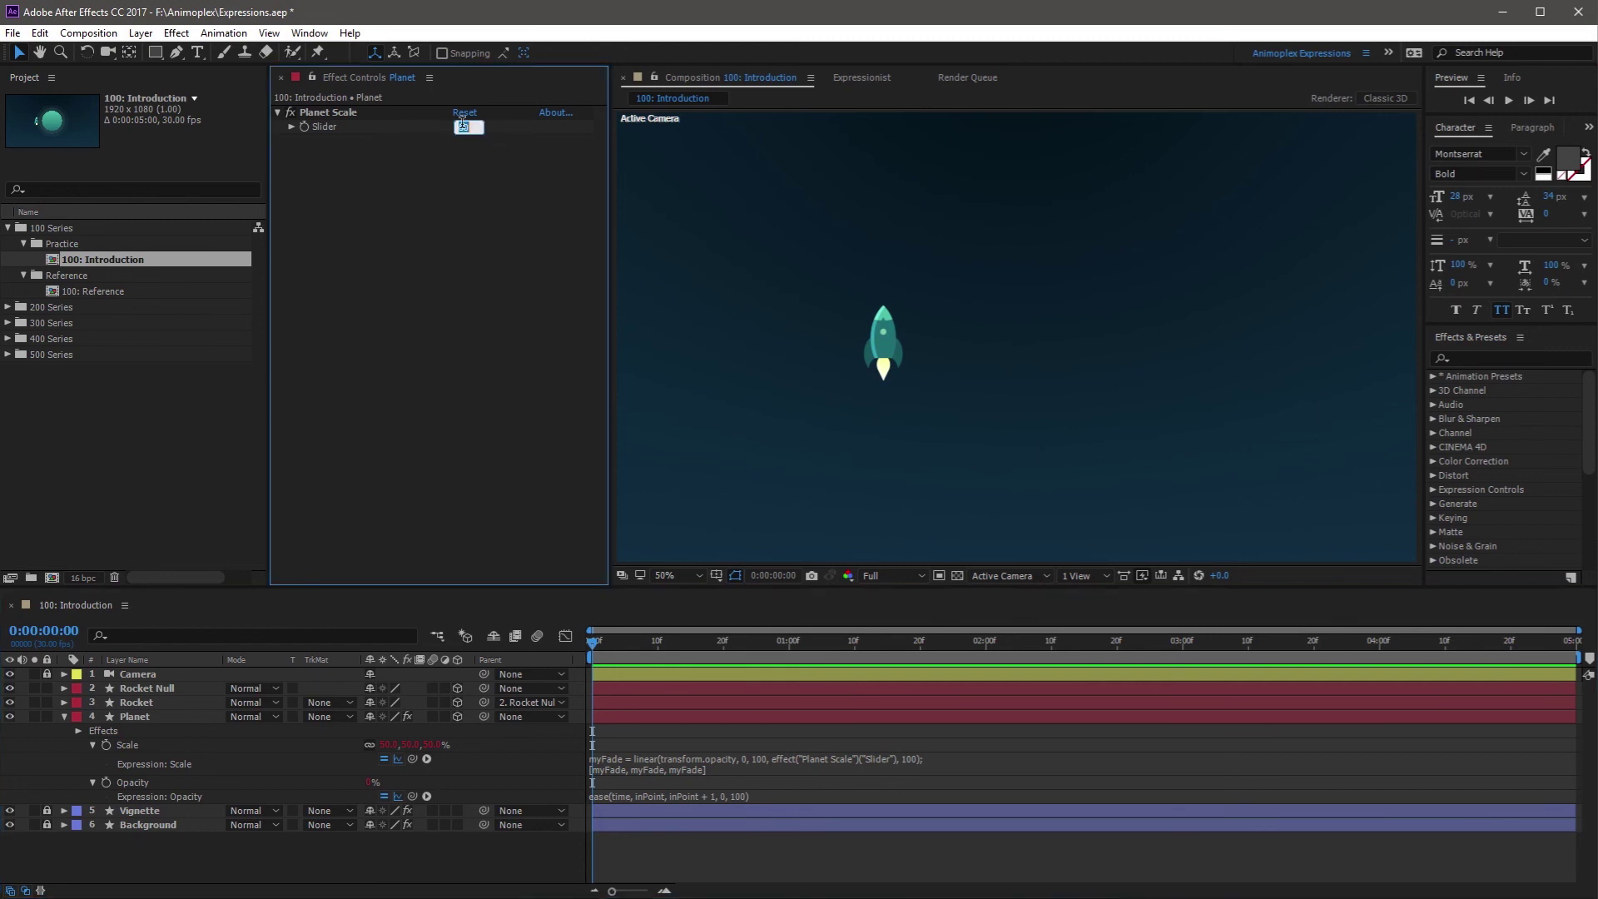
left_click(536, 740)
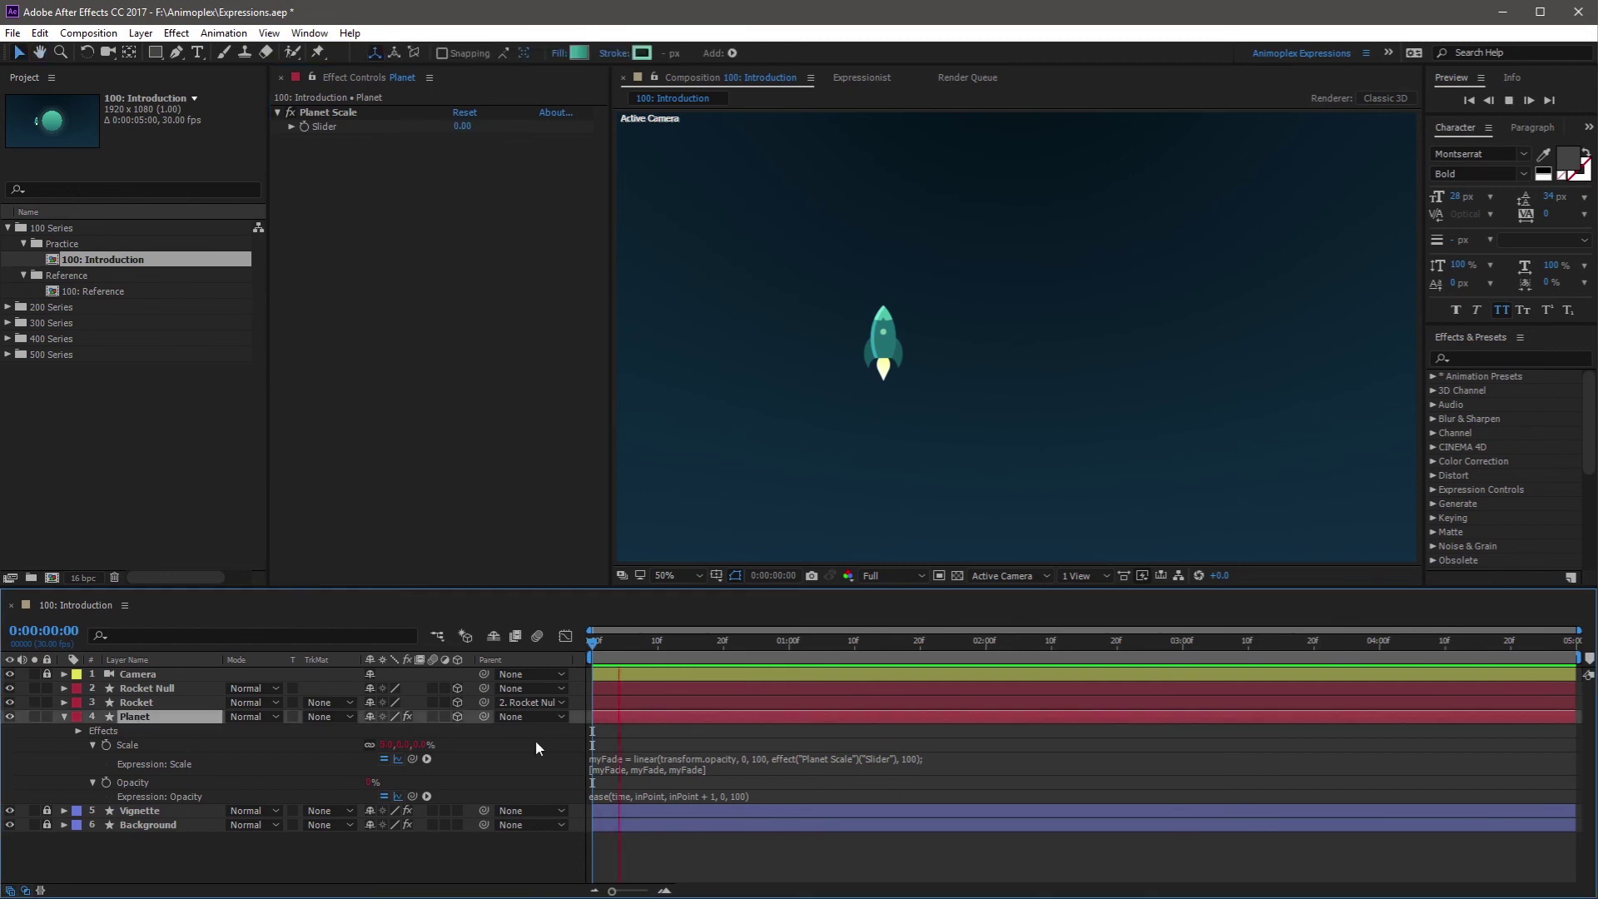
Preview and scrub the fade-in to watch the planet grow from nothing, ending near one second.
key("space")
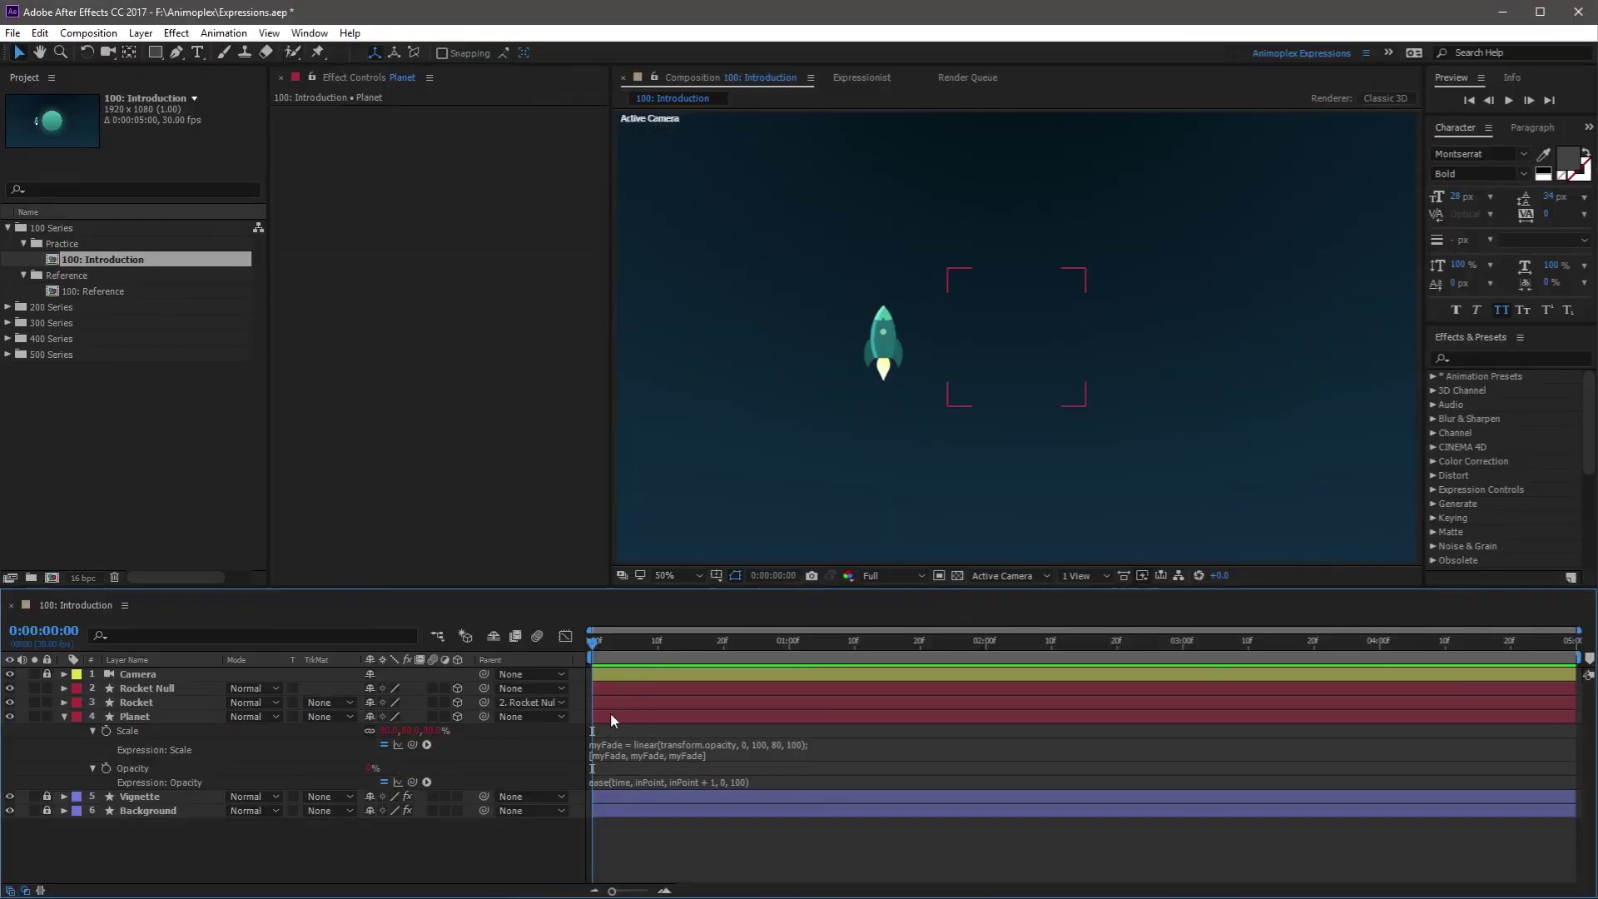
key("ctrl+shift+a")
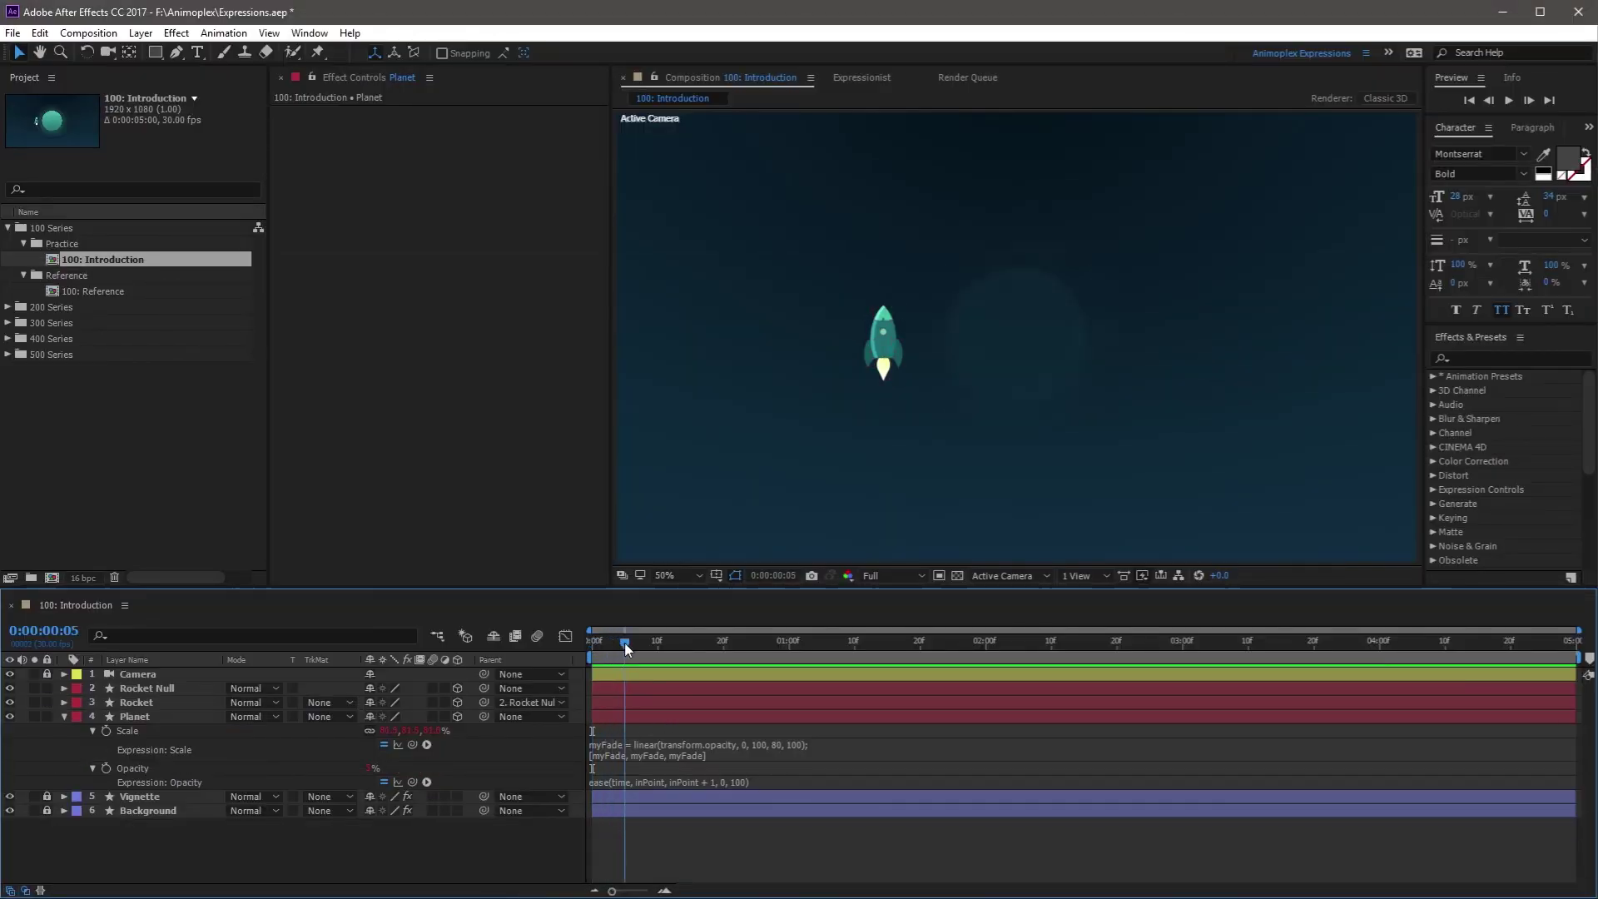
left_click_drag(626, 649, 785, 659)
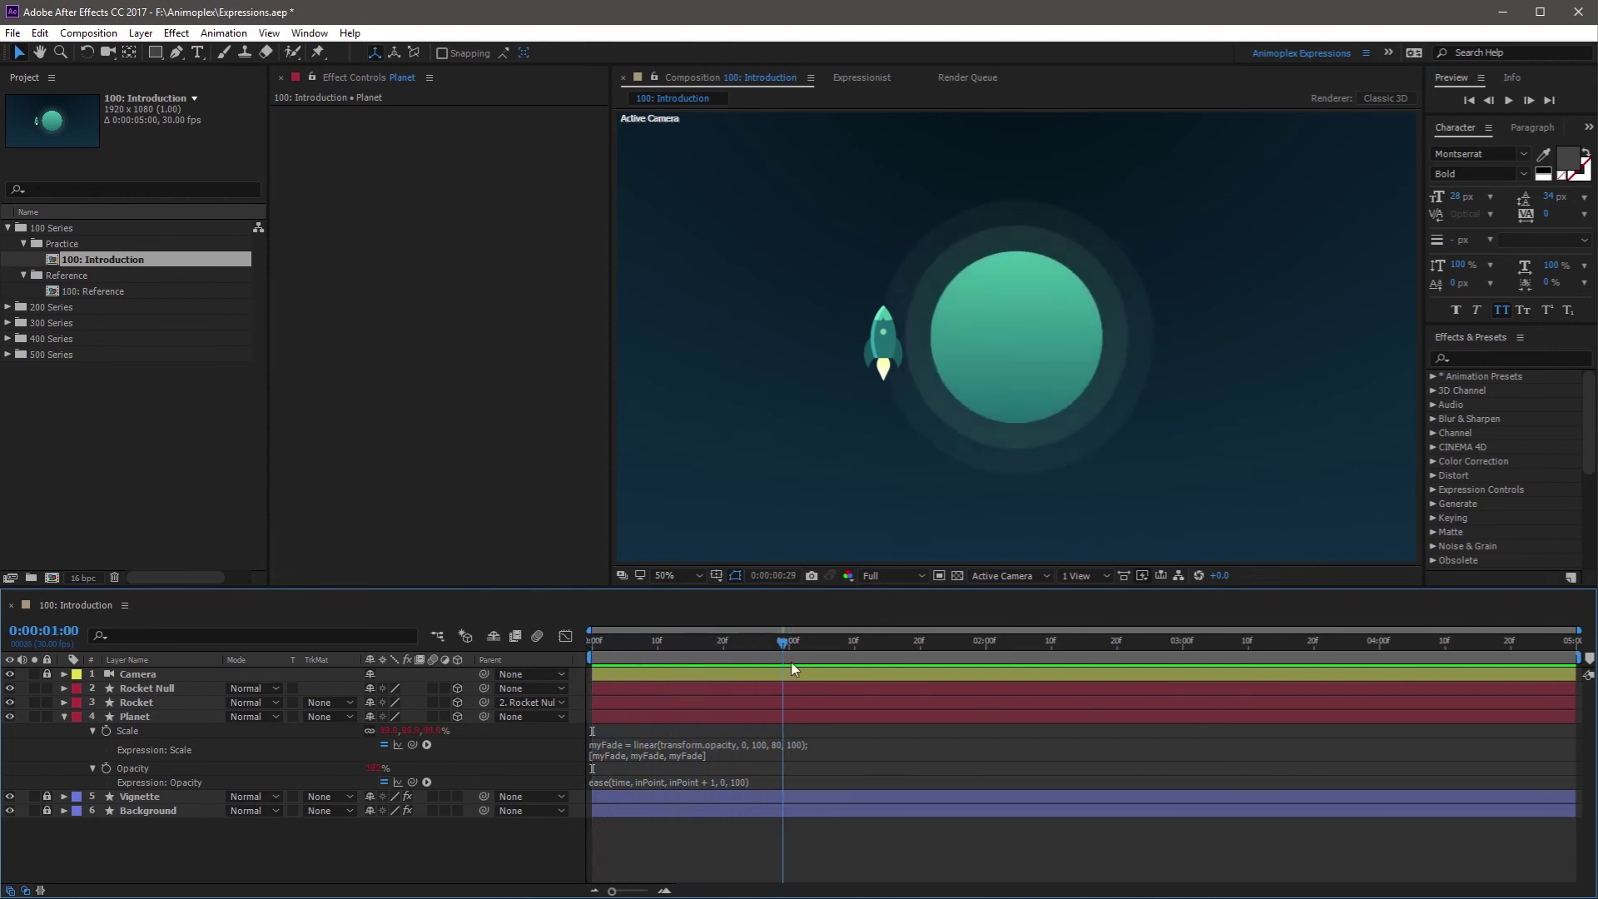
left_click_drag(785, 659, 777, 659)
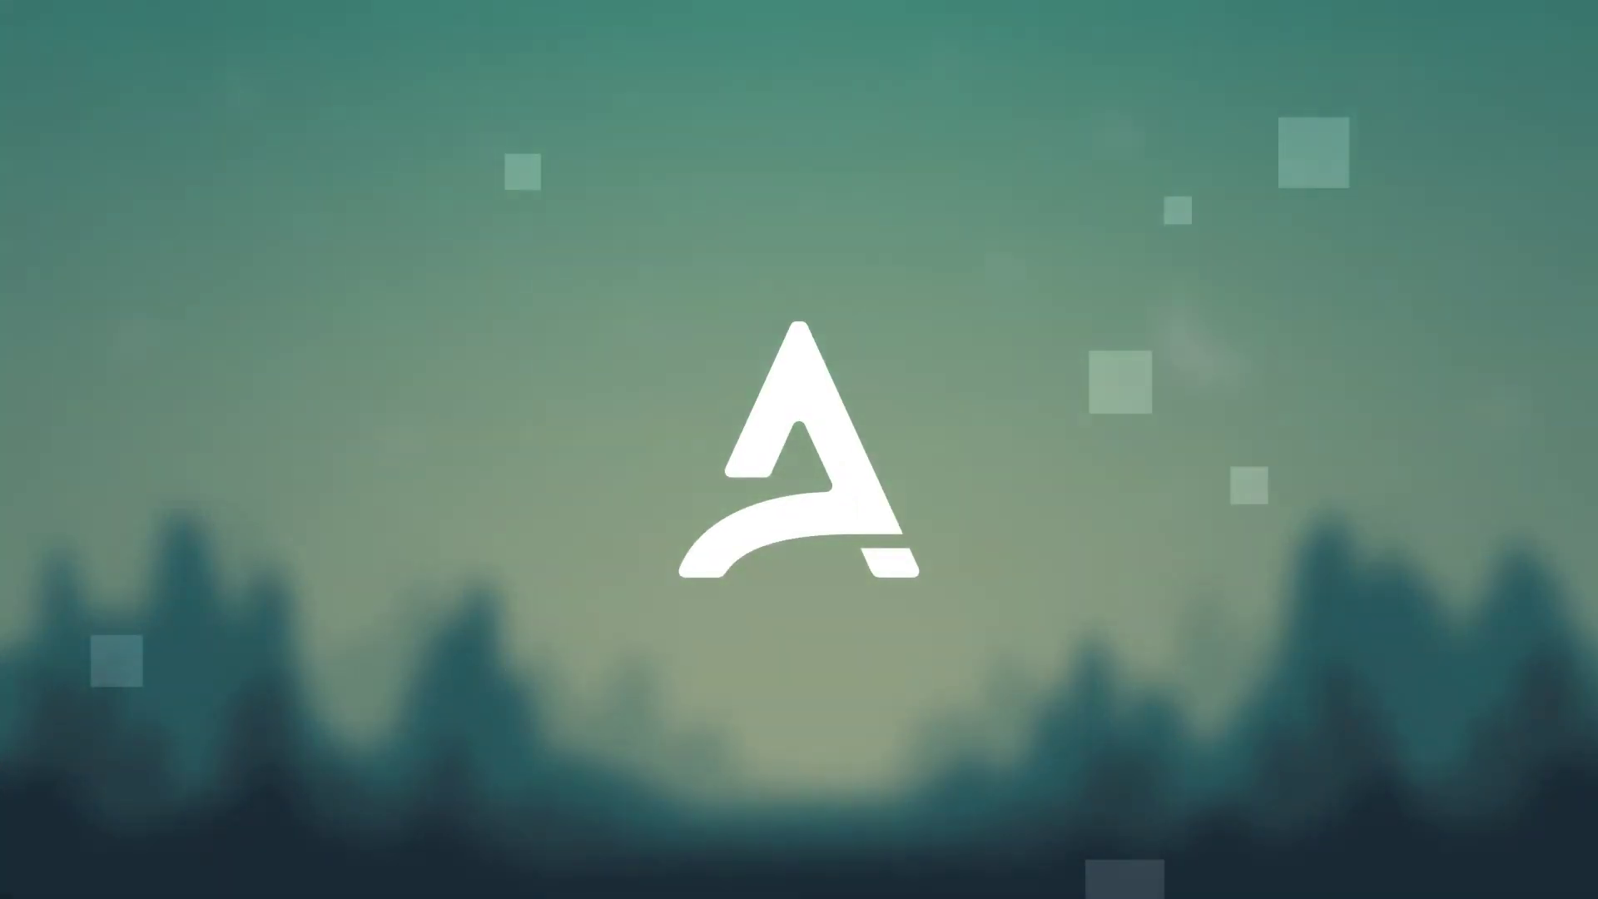